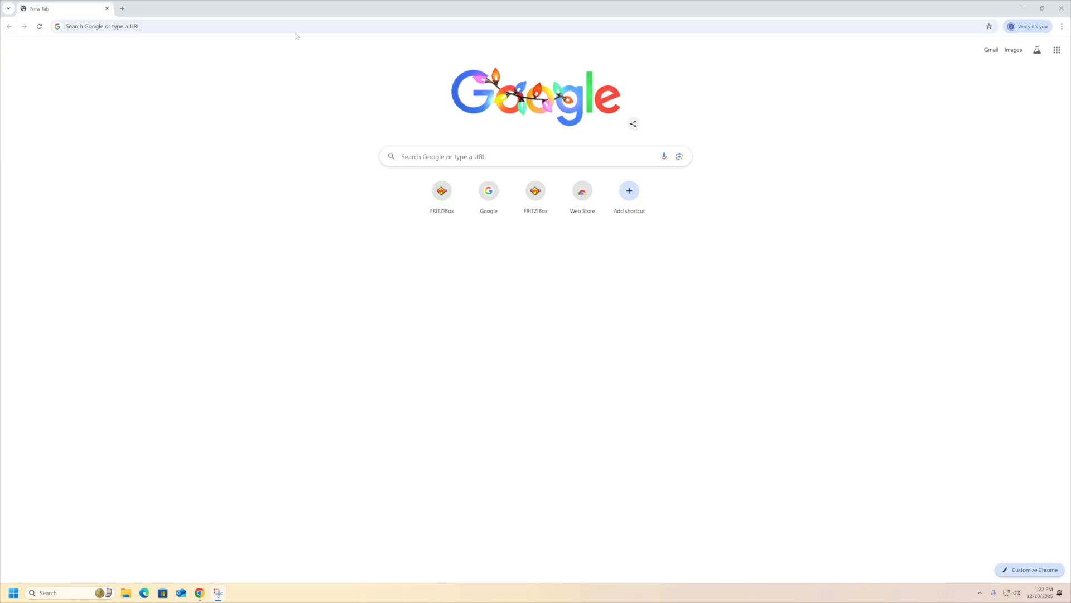
# Load the router's address 192.168.50.1 in Chrome.
pyautogui.click(321, 28)
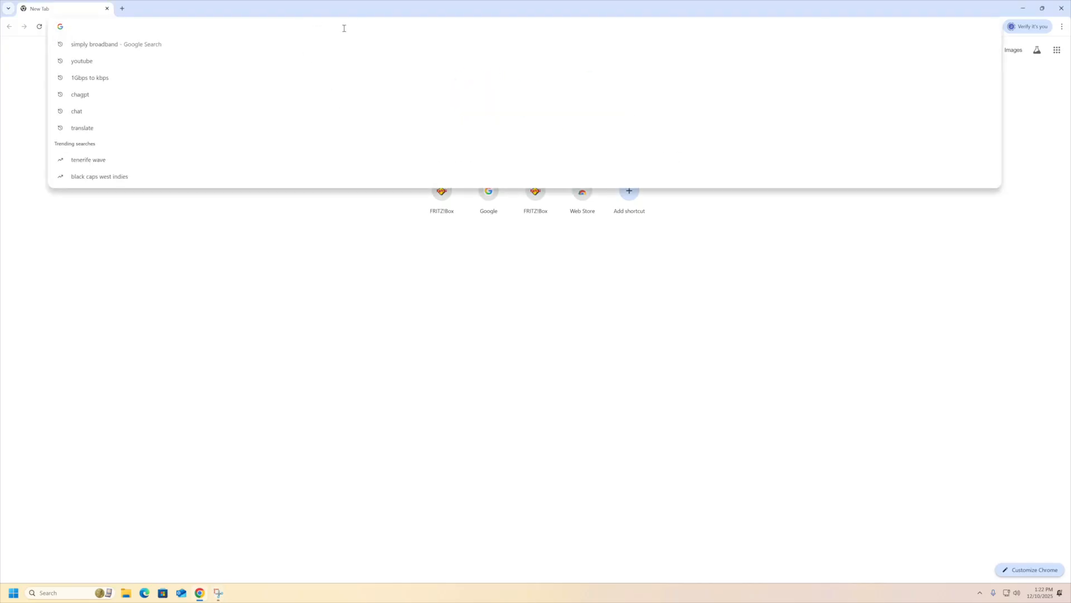
pyautogui.write('192.1')
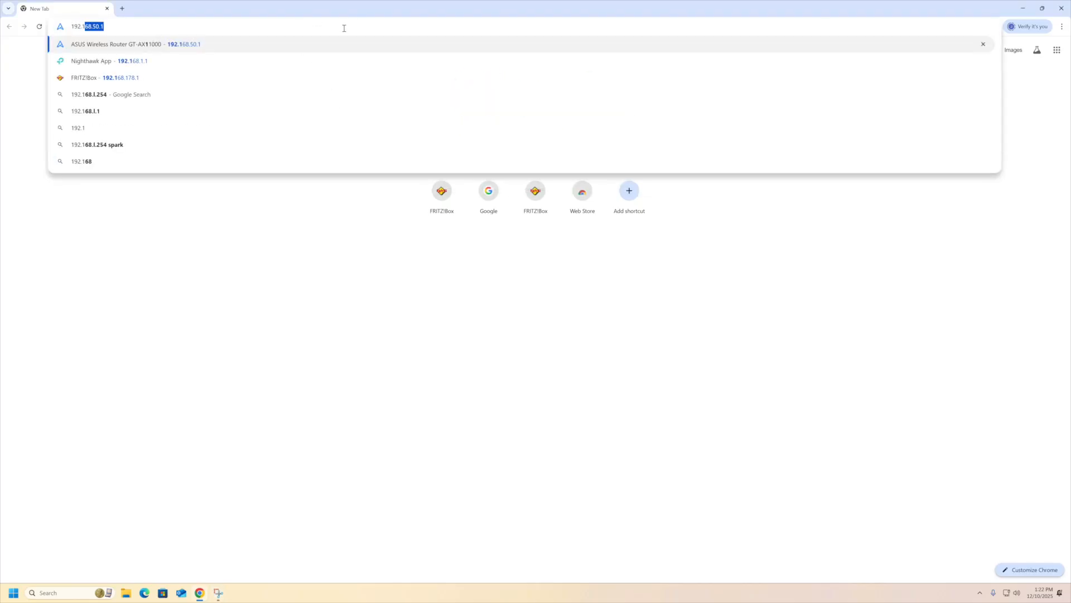
pyautogui.write('68.50')
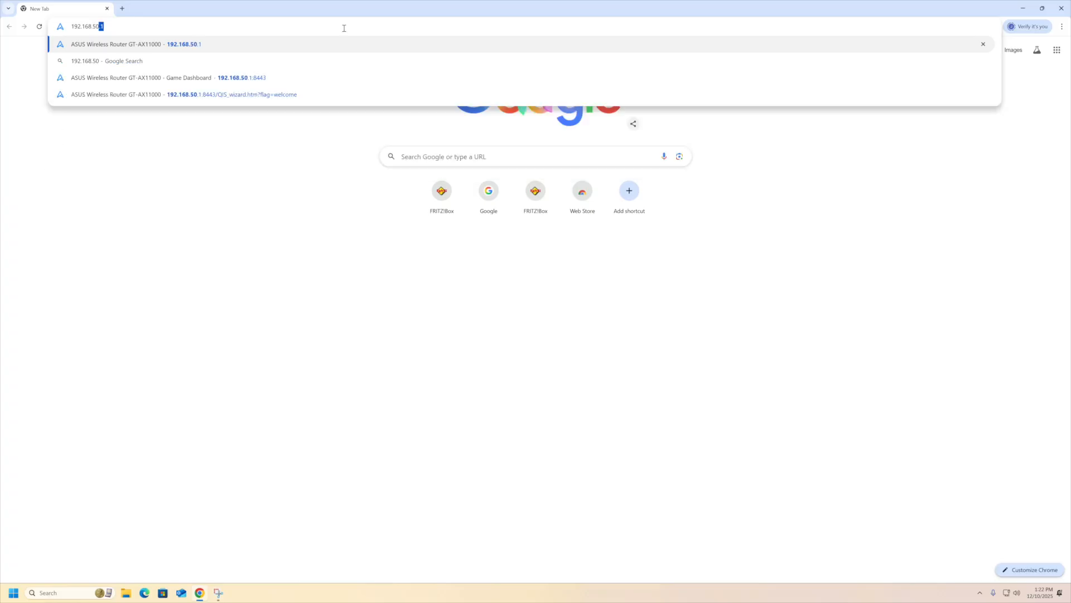
pyautogui.write('.1')
pyautogui.press('Return')
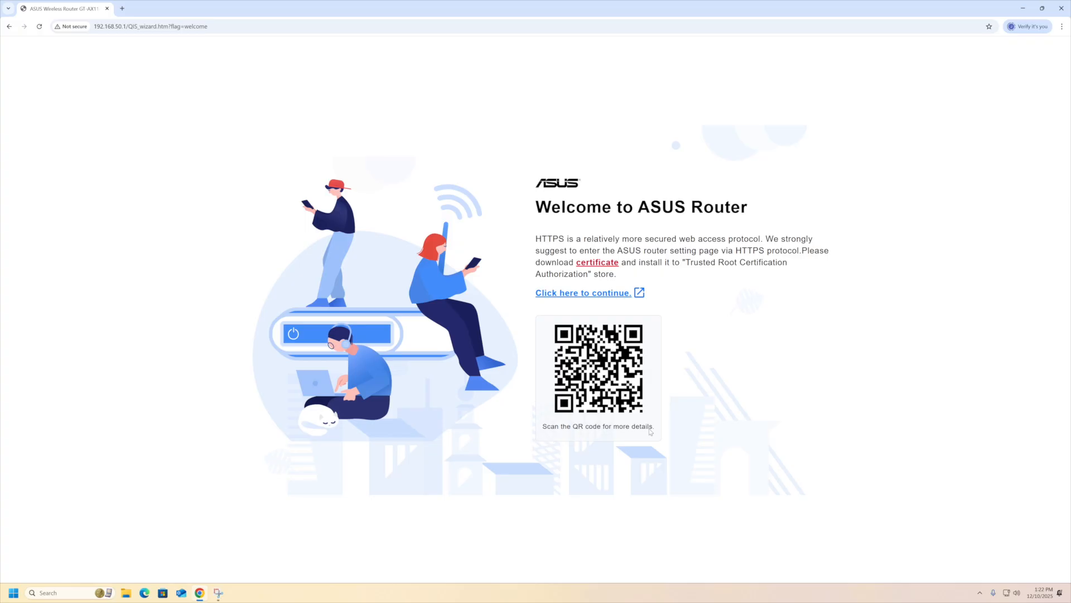
# Switch to HTTPS and proceed past the unsafe certificate warning to 192.168.50.1.
pyautogui.click(614, 294)
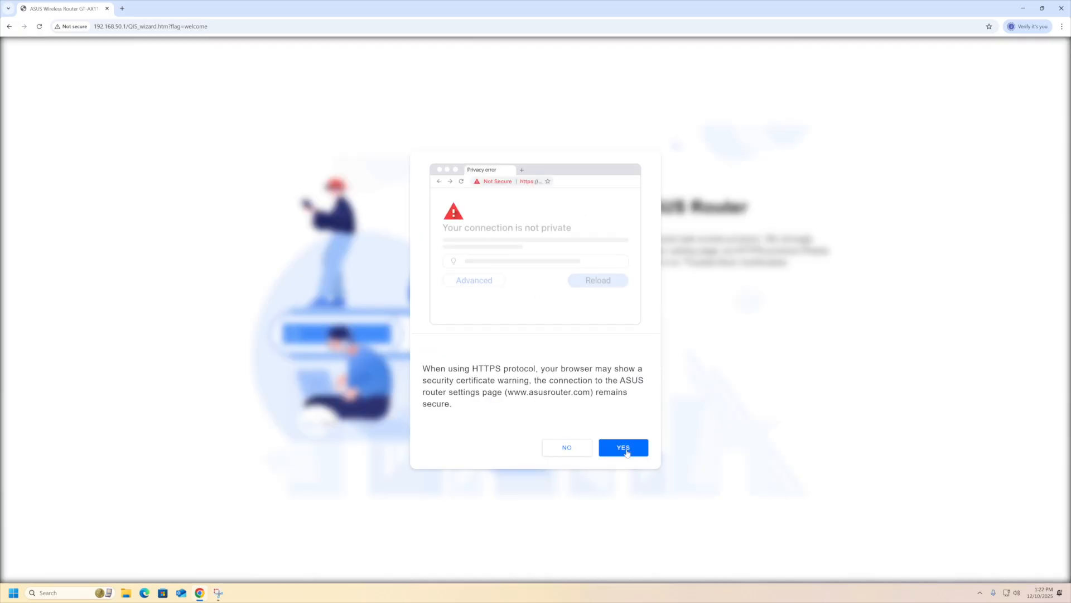
pyautogui.click(623, 448)
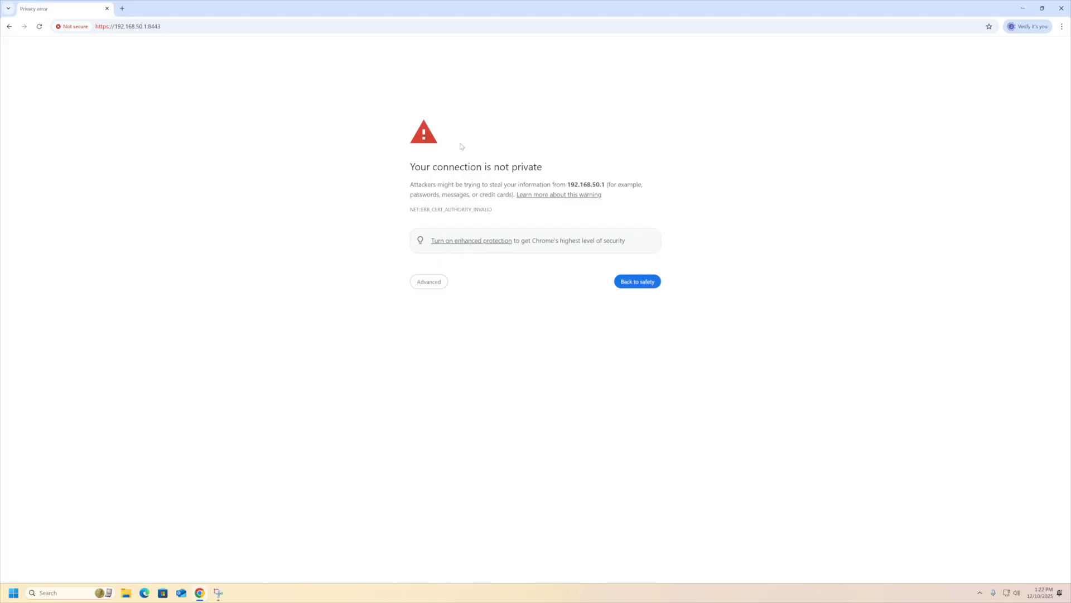
pyautogui.click(428, 281)
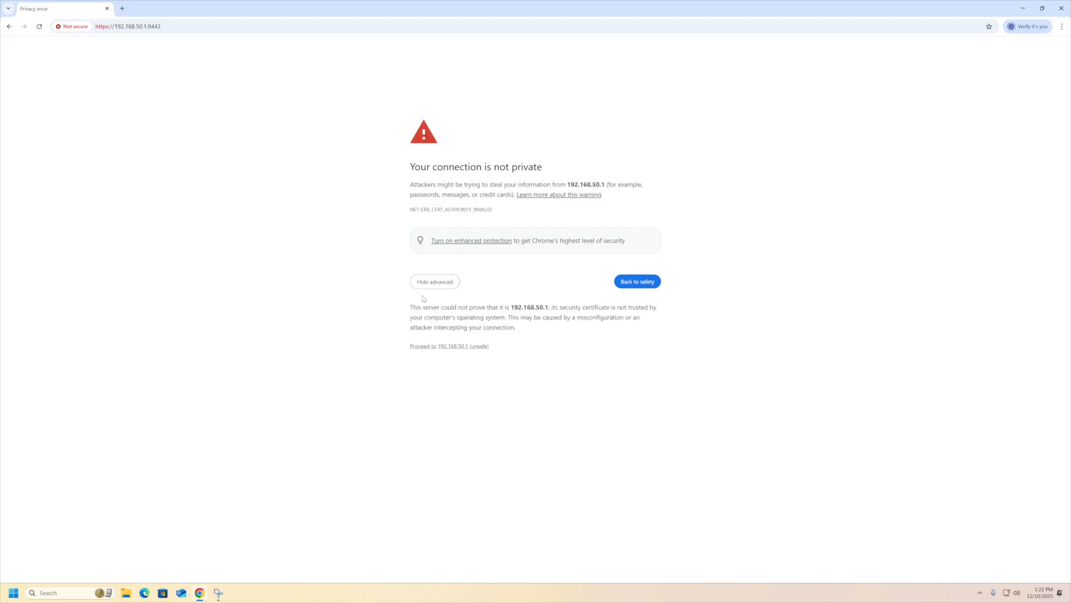
pyautogui.click(455, 346)
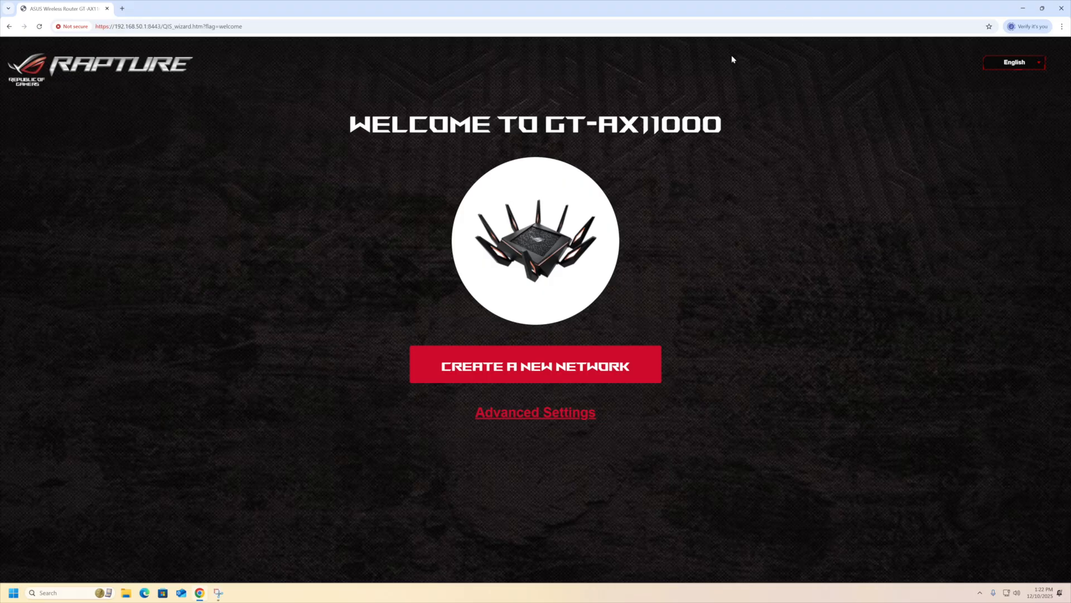
# Choose Advanced Settings on the GT-AX11000 welcome page.
pyautogui.click(535, 414)
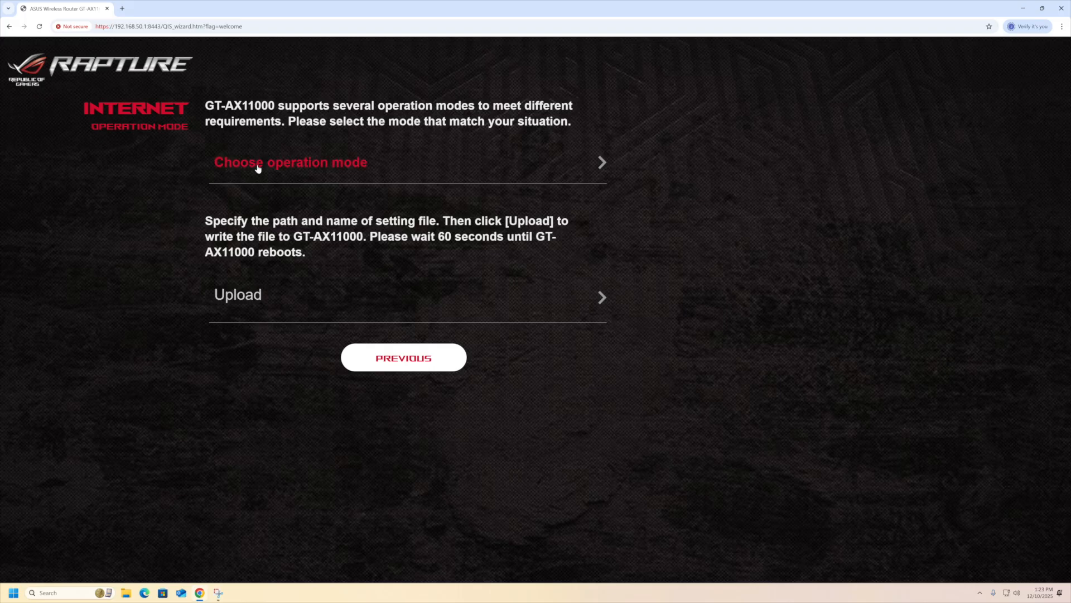
# Select Wireless router mode (Default) as the operation mode.
pyautogui.click(297, 166)
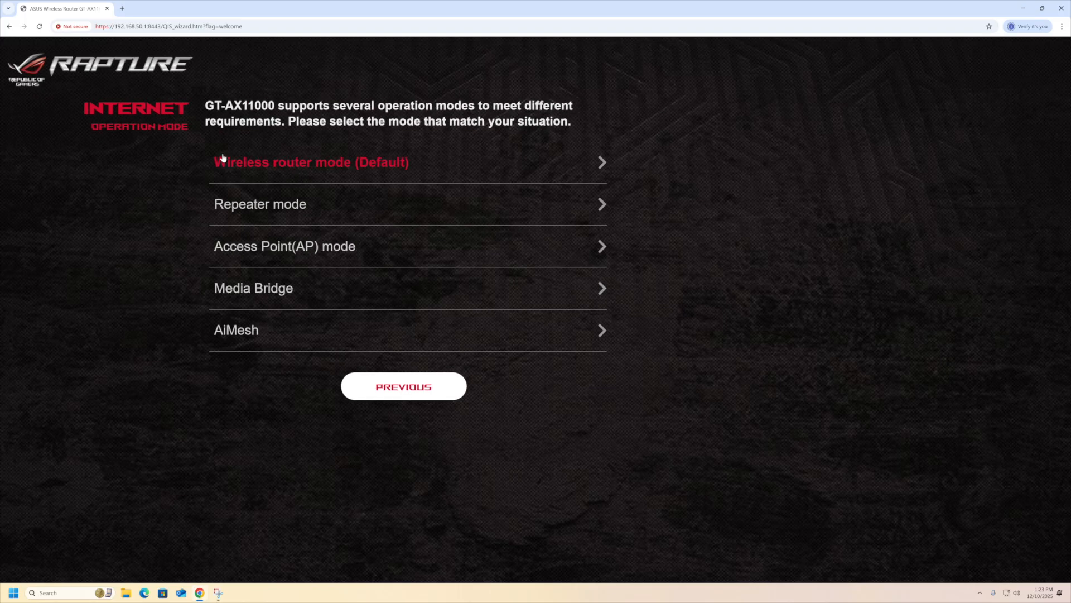
pyautogui.click(288, 173)
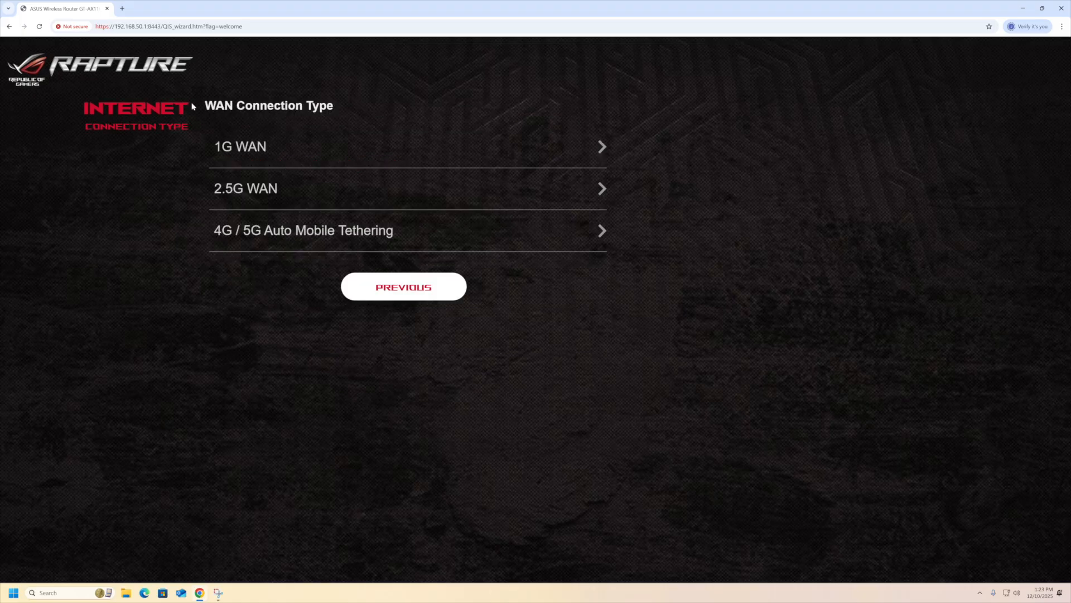
pyautogui.moveTo(389, 108); pyautogui.dragTo(205, 105)
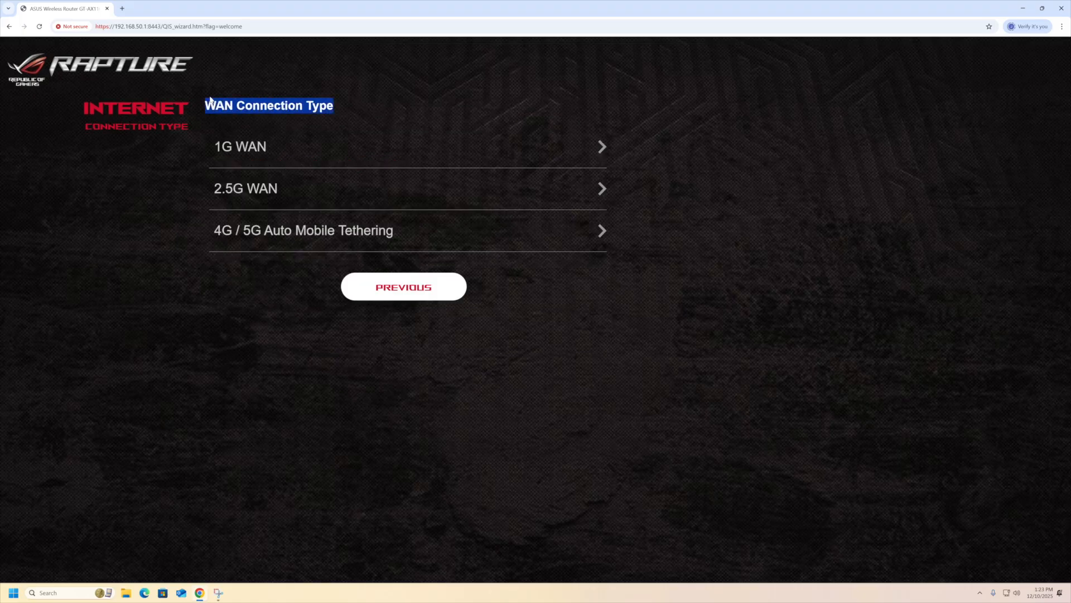
pyautogui.click(696, 138)
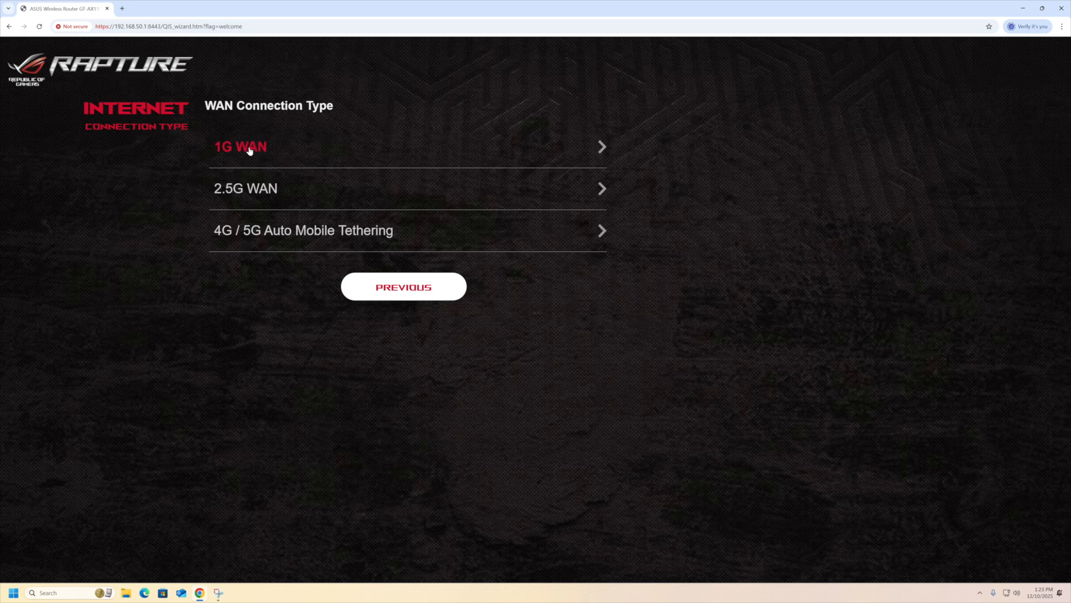
# Use 1G WAN with Automatic IP and tick Special Requirement from ISP.
pyautogui.click(541, 148)
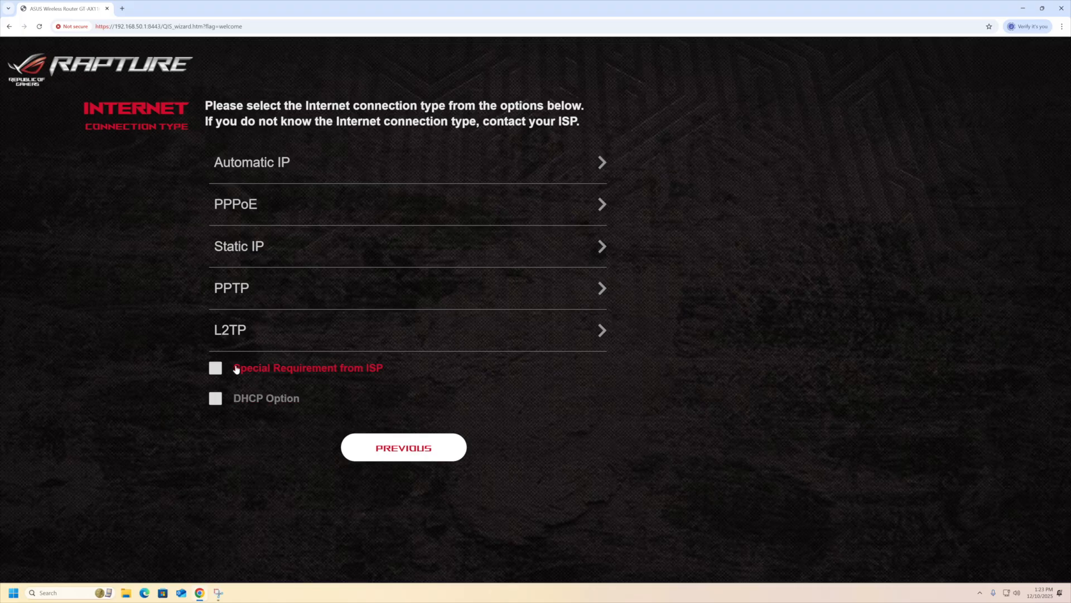
pyautogui.click(216, 368)
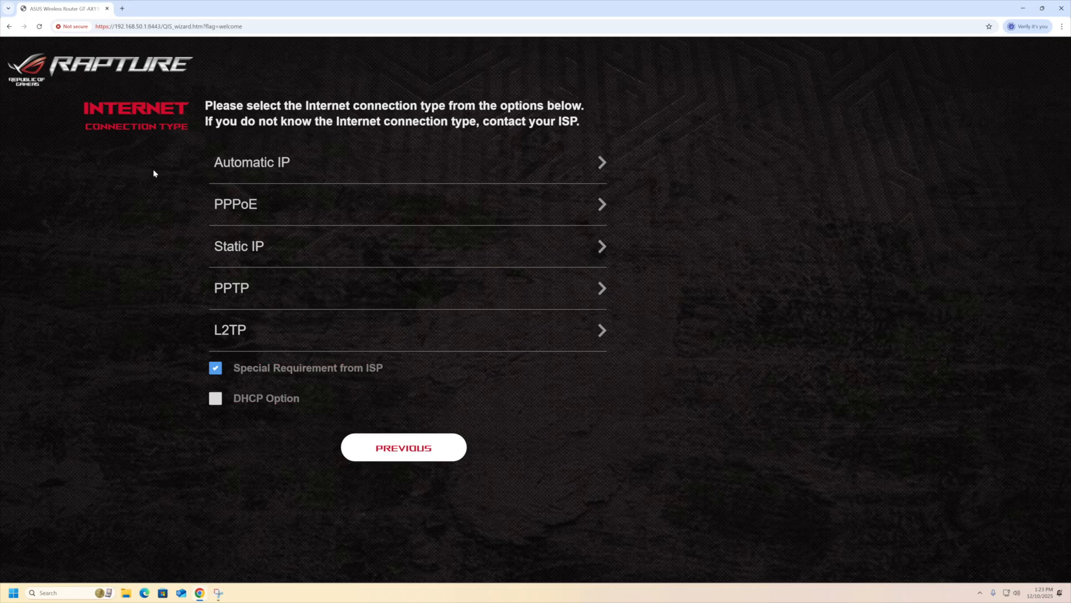
pyautogui.click(237, 171)
pyautogui.click(254, 166)
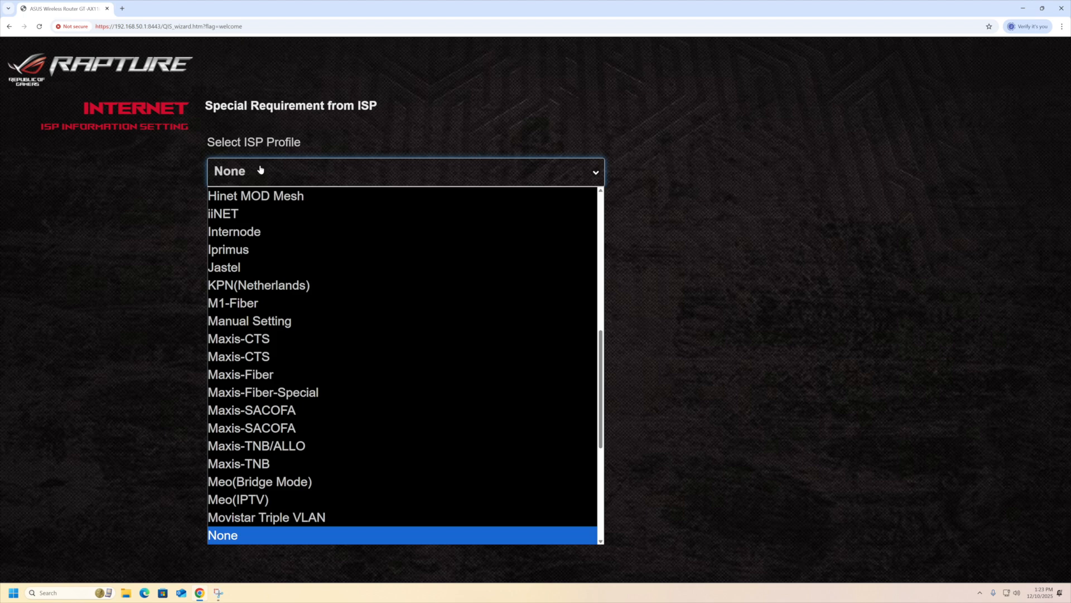
# Choose the Manual Setting ISP profile with Internet VID 10 and PRIO 0.
pyautogui.click(274, 322)
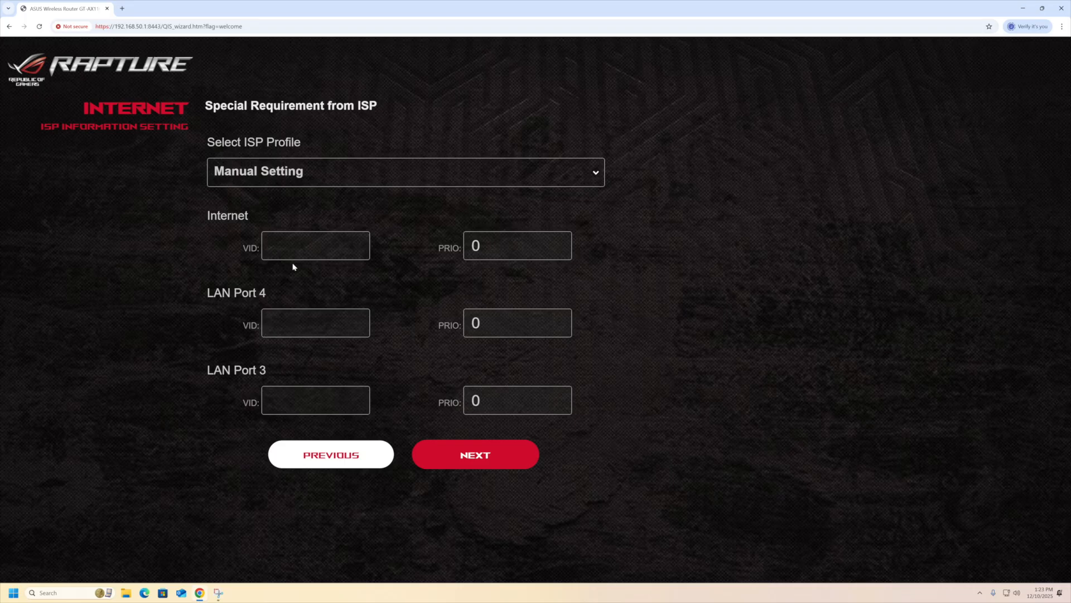
pyautogui.click(308, 250)
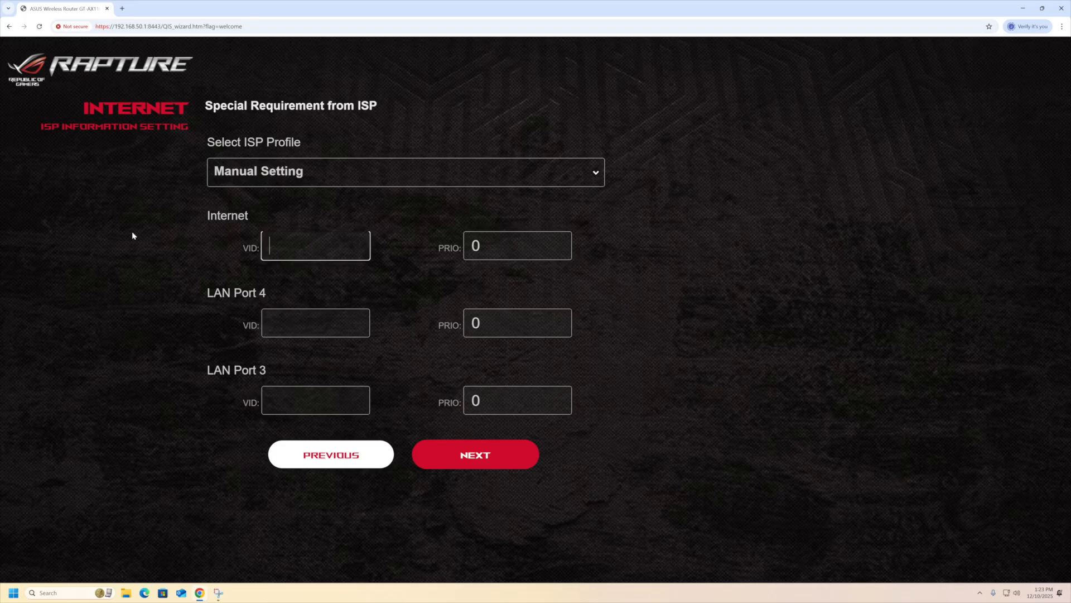
pyautogui.write('10')
pyautogui.moveTo(489, 244); pyautogui.dragTo(470, 251)
pyautogui.click(706, 255)
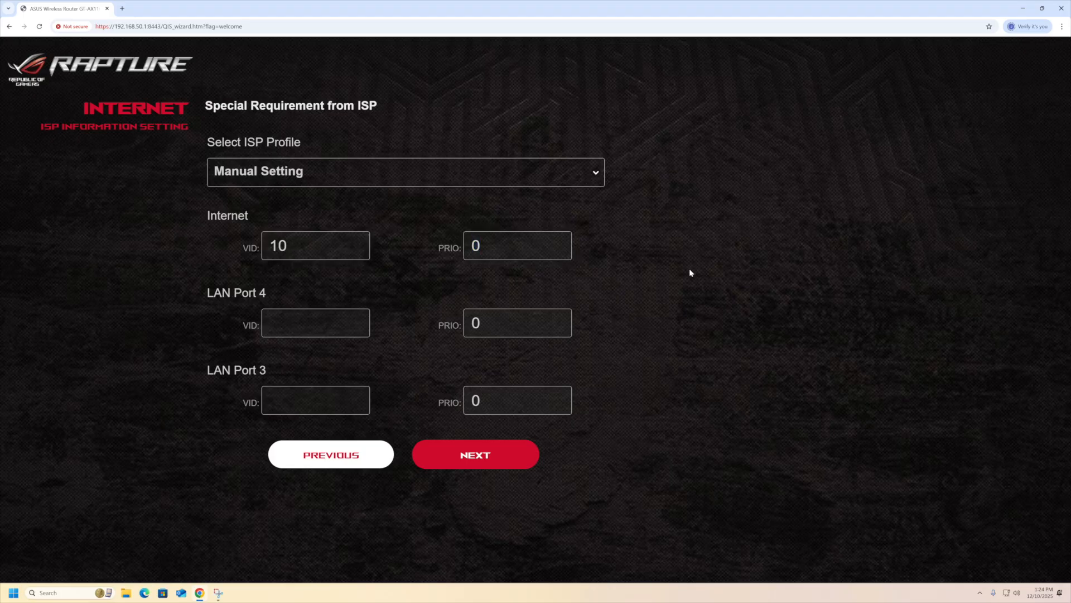
pyautogui.click(474, 456)
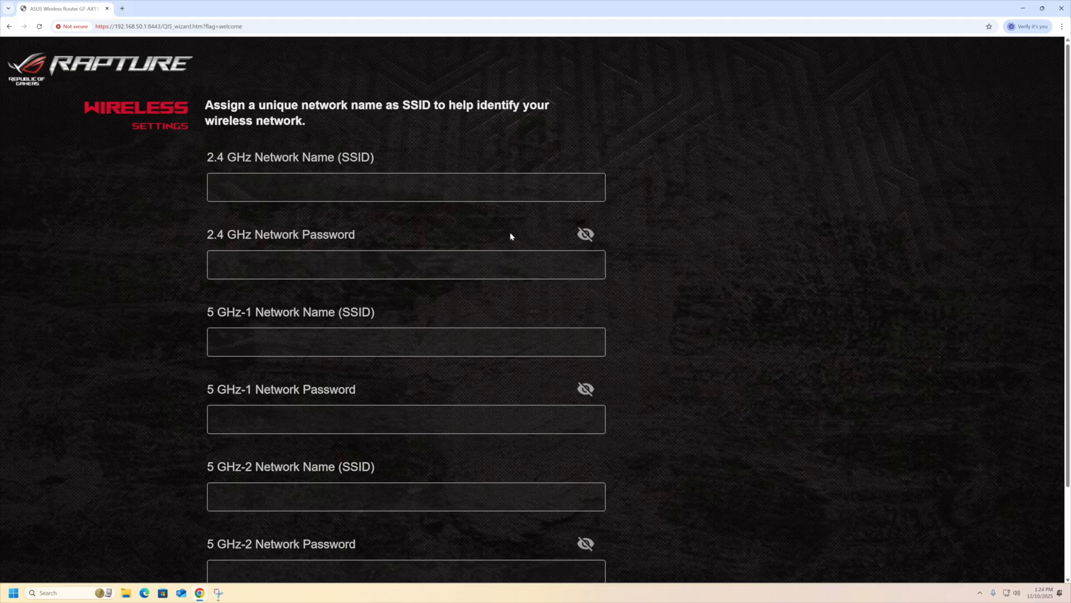
# Enable a single network name for all Wi-Fi bands.
pyautogui.scroll(-1, 221, 173)
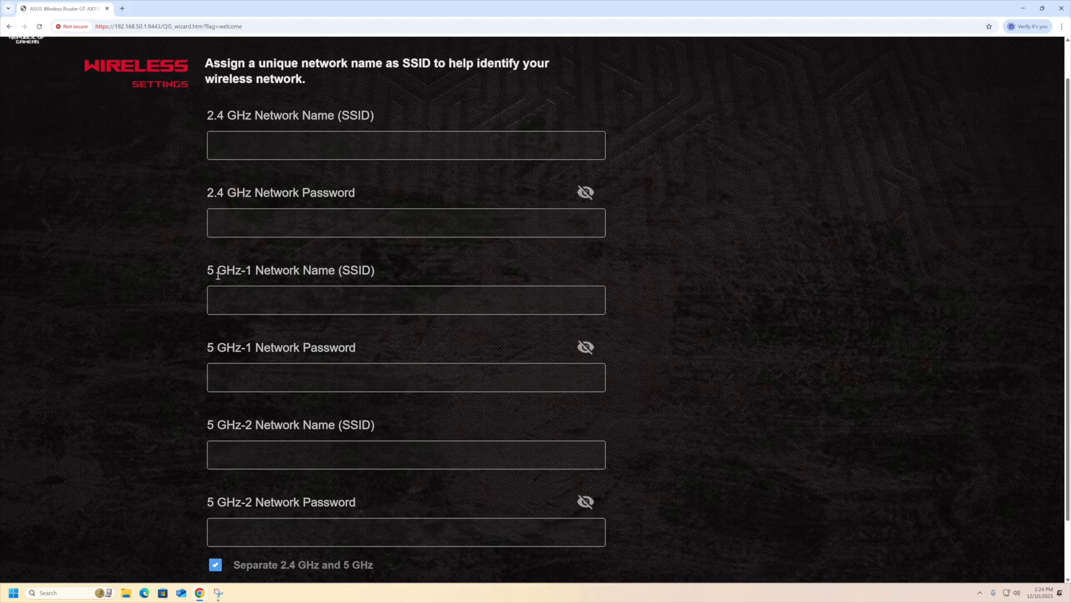
pyautogui.scroll(-1, 330, 313)
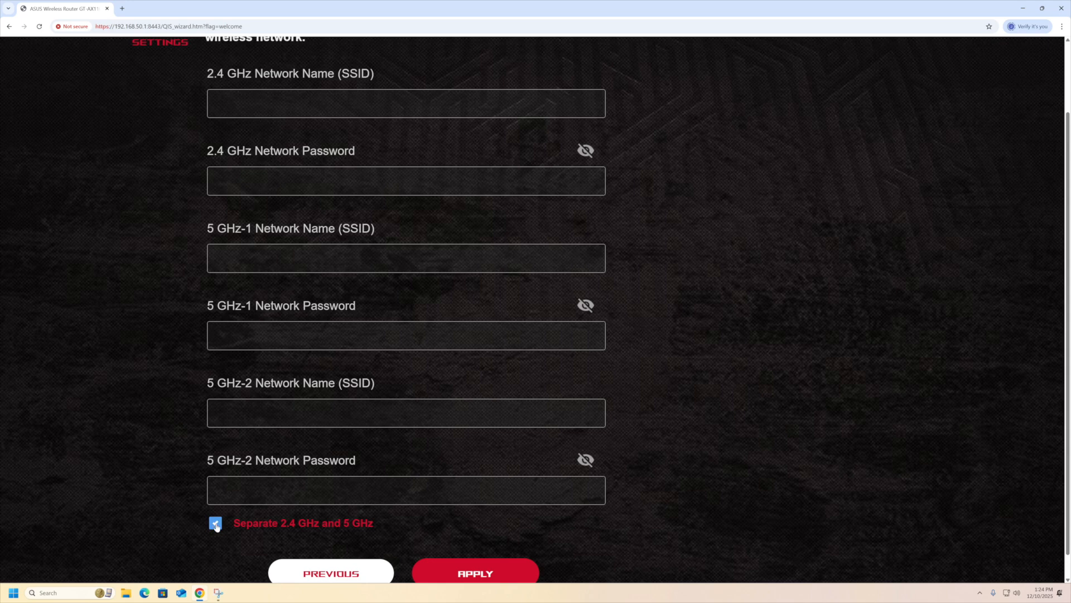
pyautogui.click(216, 524)
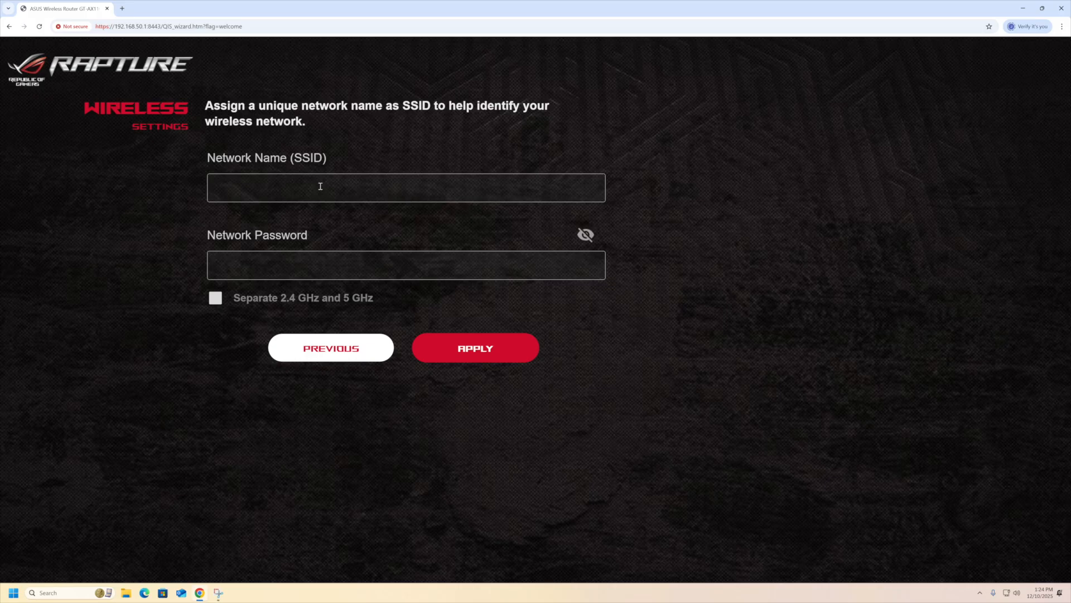
# Set SSID 'New wifi' with a Wi-Fi password, verify it, and apply.
pyautogui.click(263, 188)
pyautogui.write('New wifi')
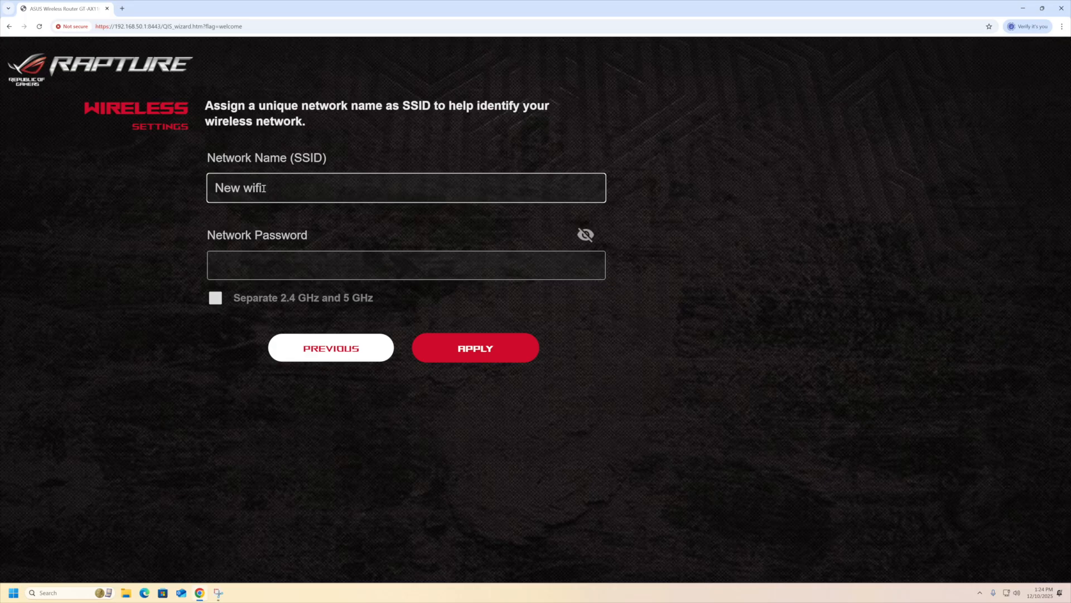
pyautogui.press('Tab')
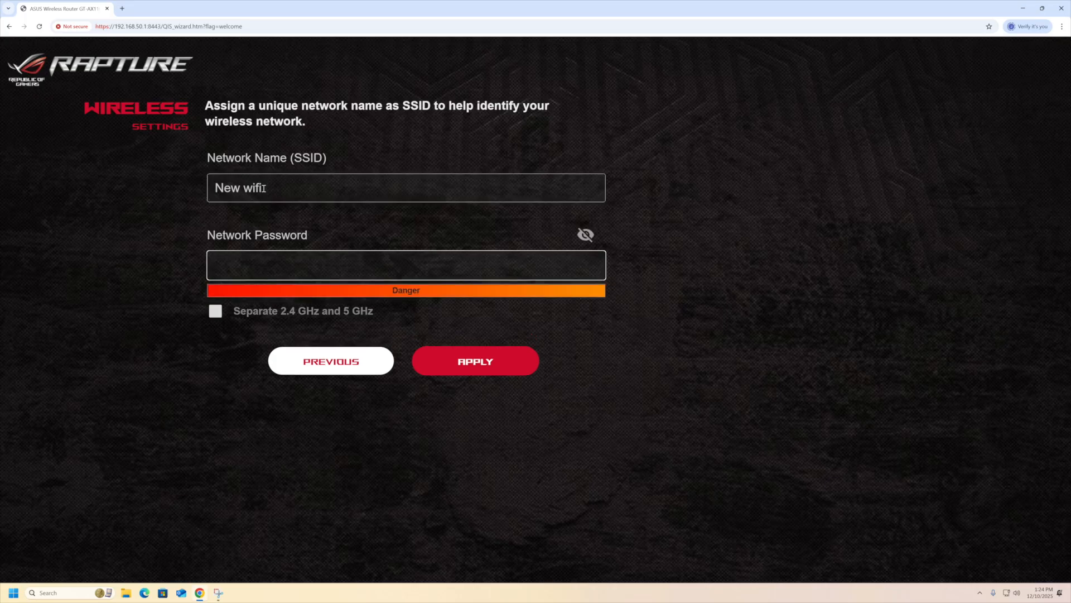
pyautogui.write('•••••••••••')
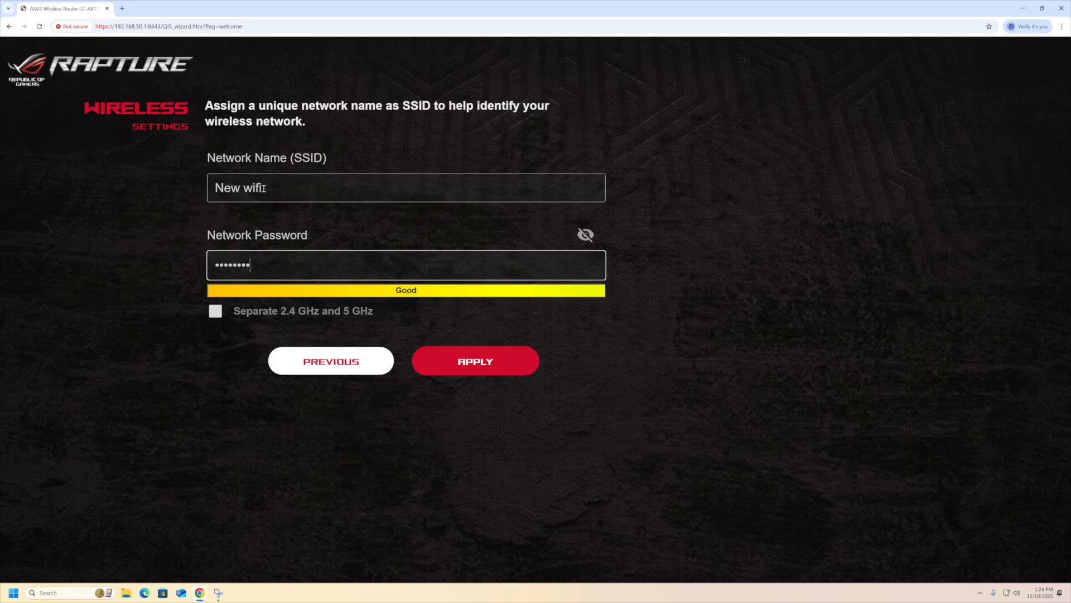
pyautogui.click(589, 239)
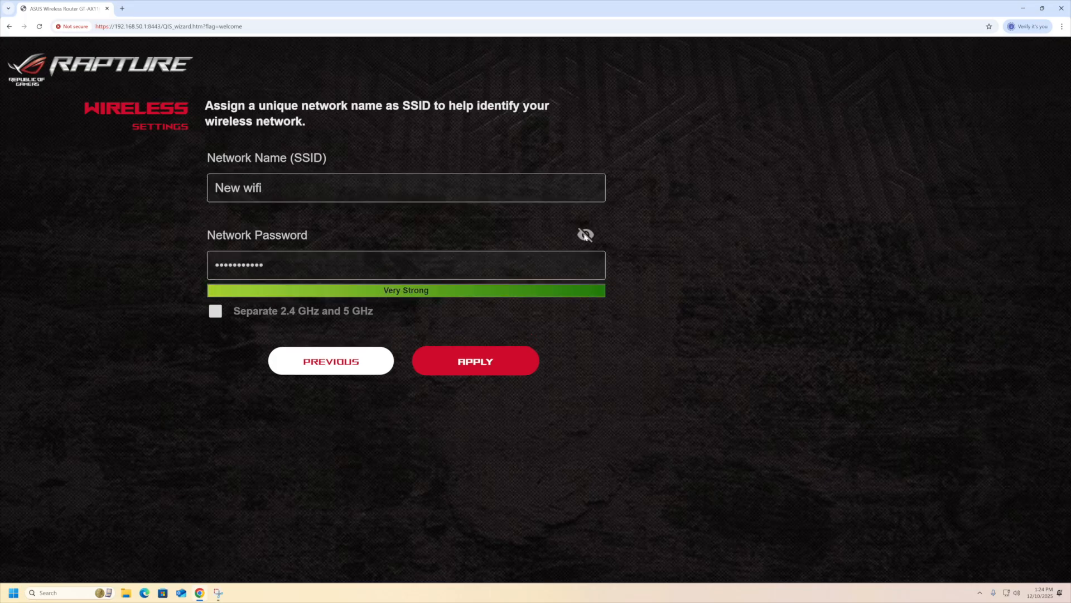
pyautogui.click(486, 362)
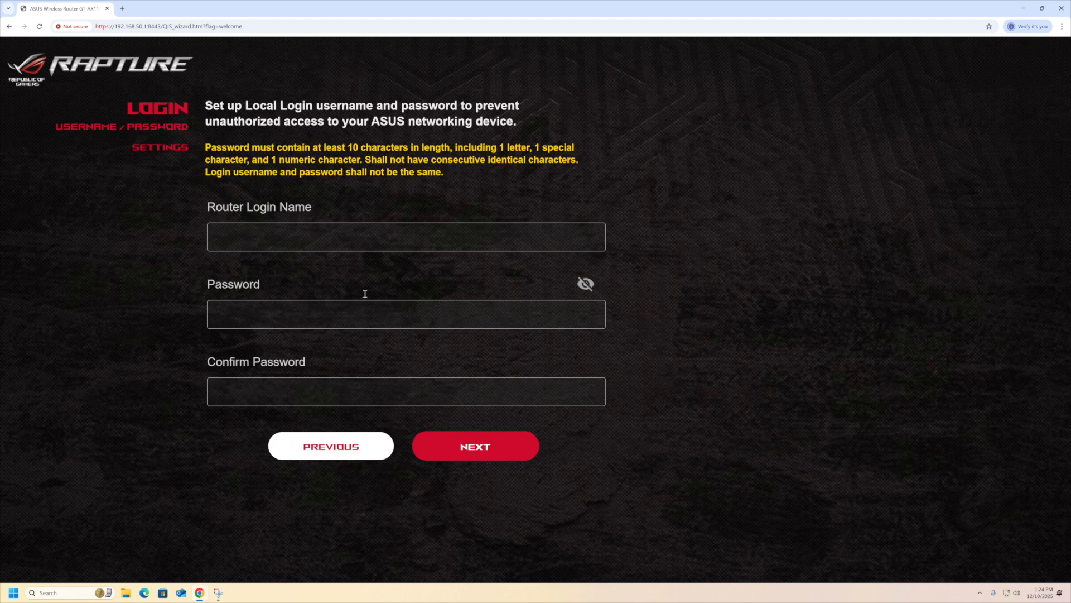
# Set router login name 'admin', enter and confirm the login password, and submit.
pyautogui.click(329, 243)
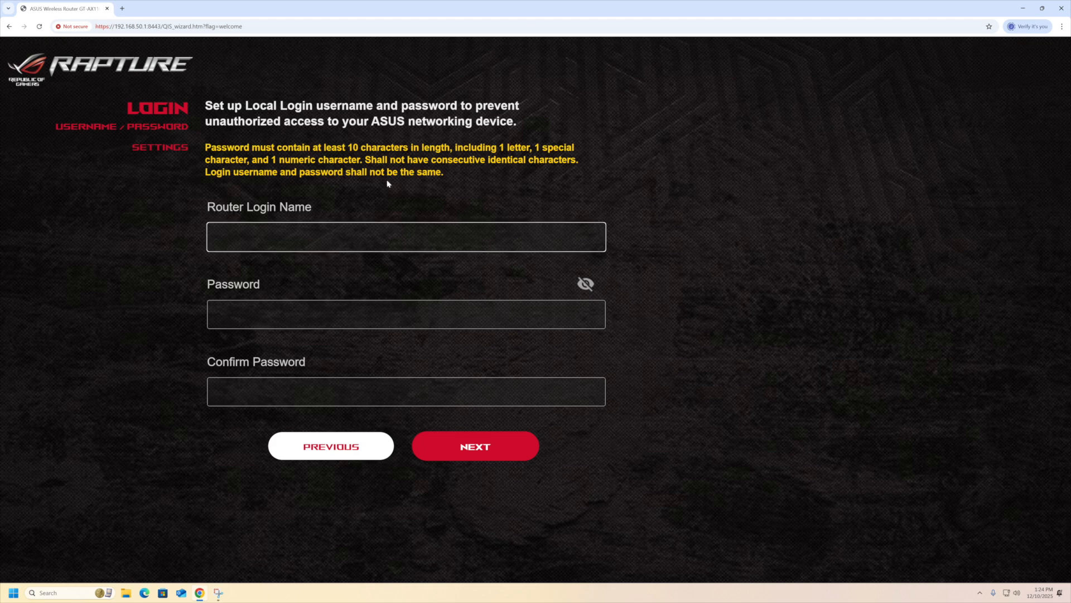
pyautogui.write('admin')
pyautogui.press('Tab')
pyautogui.write('•••••••••••')
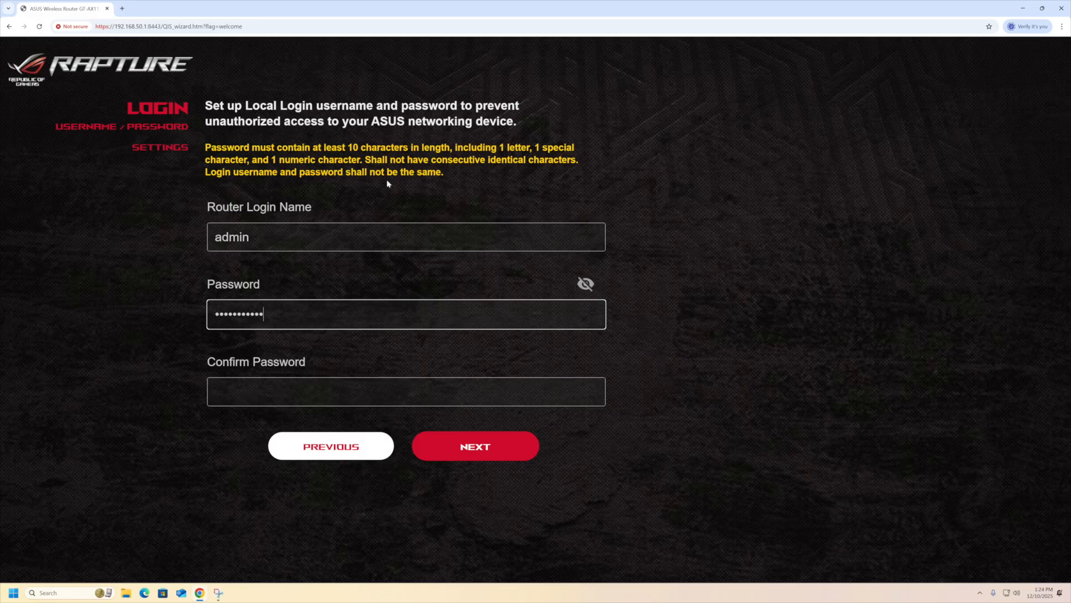
pyautogui.click(585, 286)
pyautogui.click(323, 390)
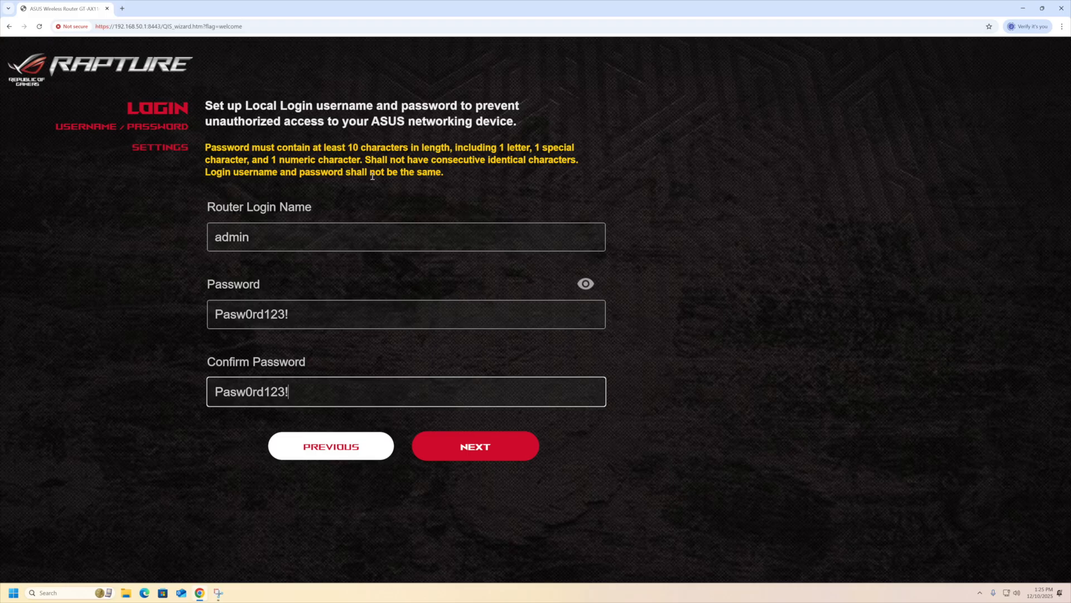
pyautogui.click(500, 457)
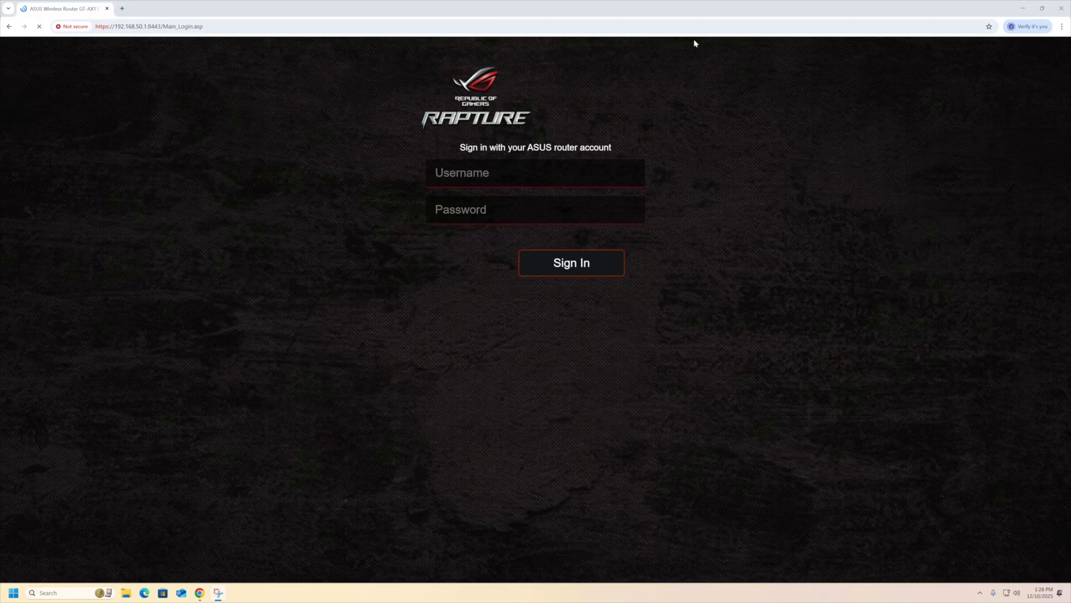
# Enter username 'admin' and the account password on the Sign In page.
pyautogui.click(486, 171)
pyautogui.write('admin')
pyautogui.press('Tab')
pyautogui.write('••••••••••')
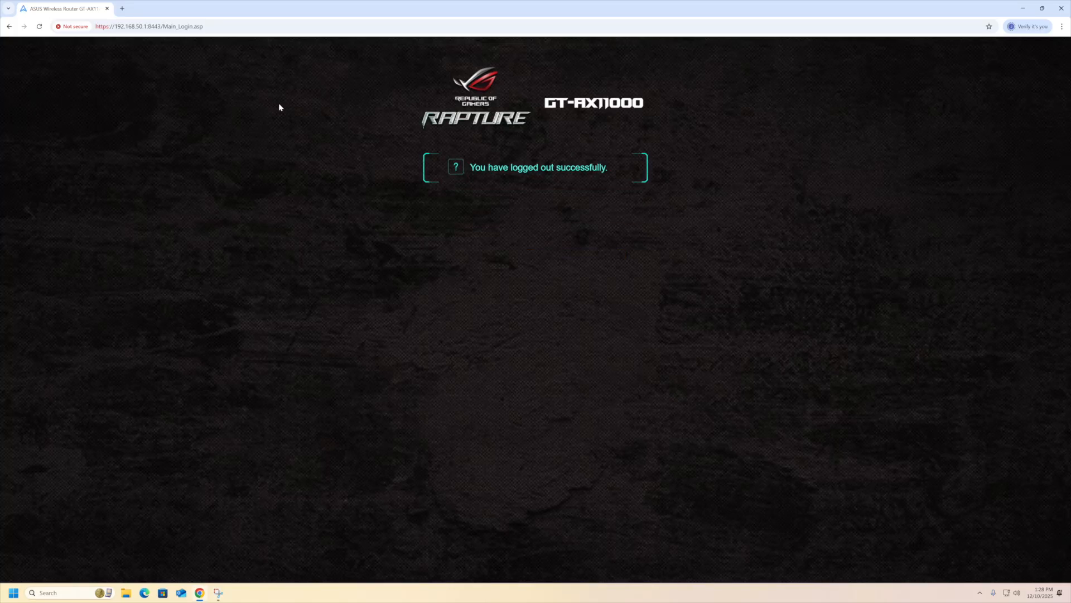
# Reopen the router at 192.168.50.1 and accept the HTTPS notice.
pyautogui.click(282, 27)
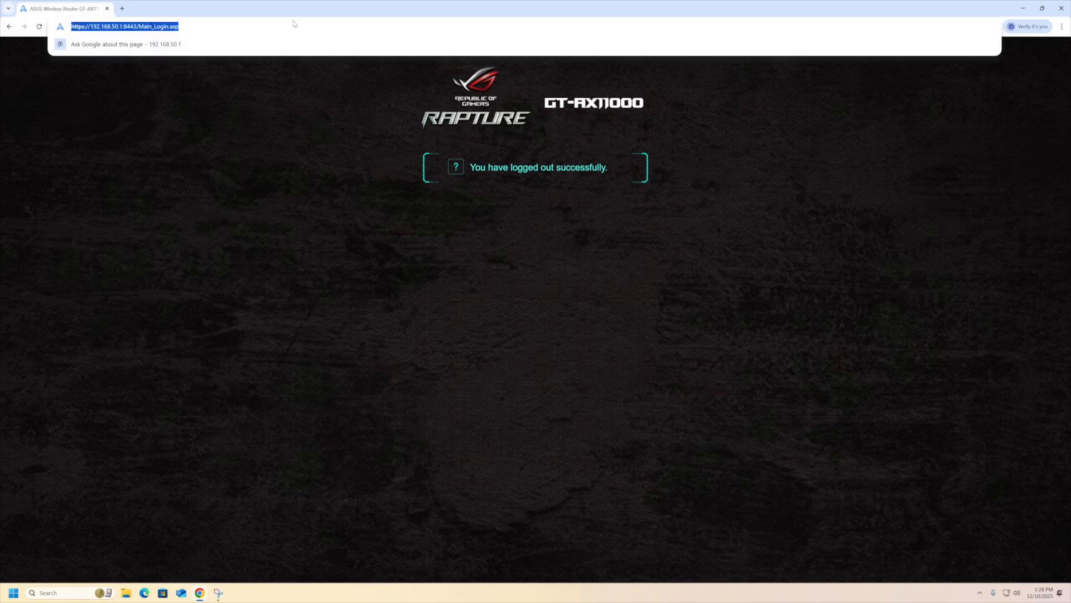
pyautogui.write('192.168.50.1')
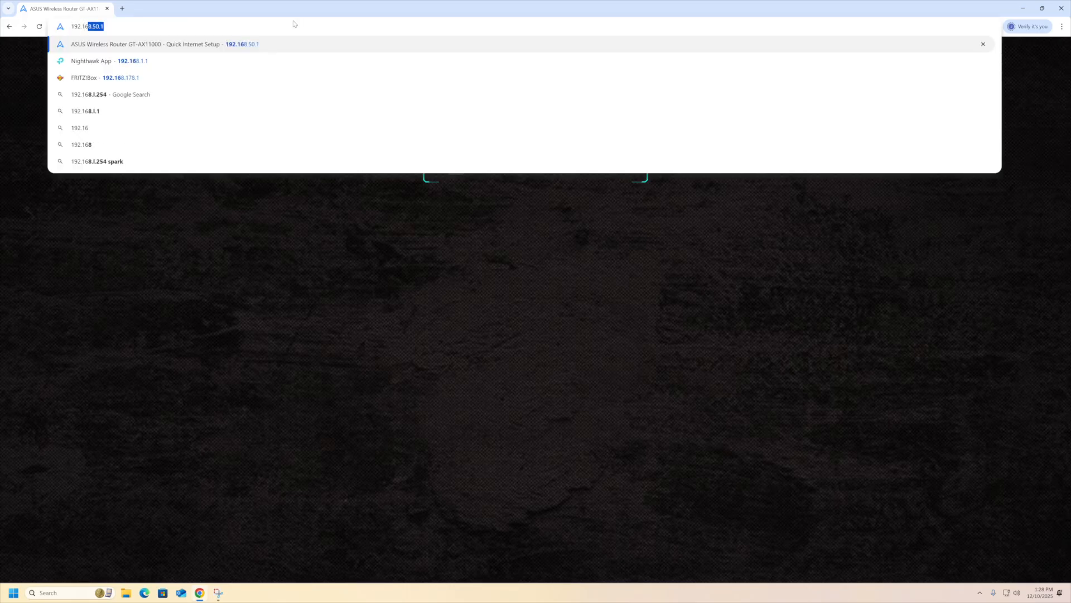
pyautogui.press('Return')
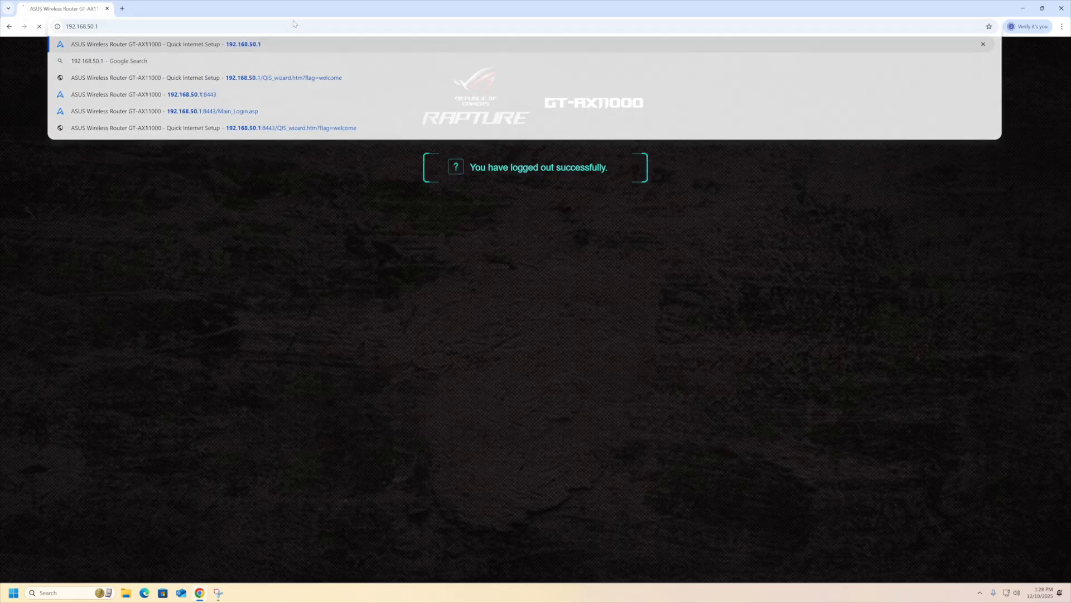
pyautogui.click(610, 296)
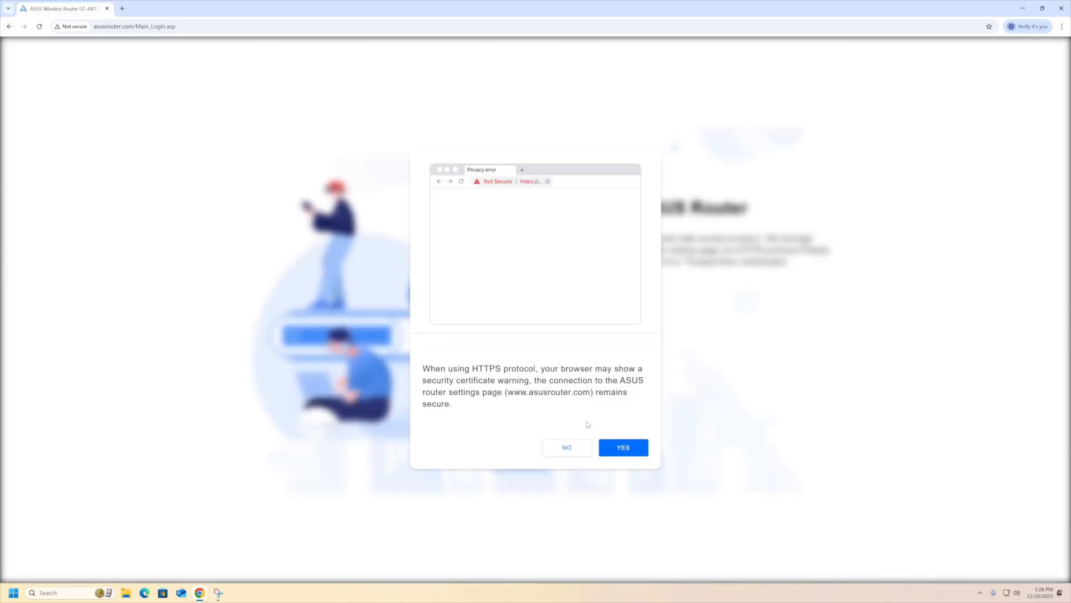
pyautogui.click(613, 450)
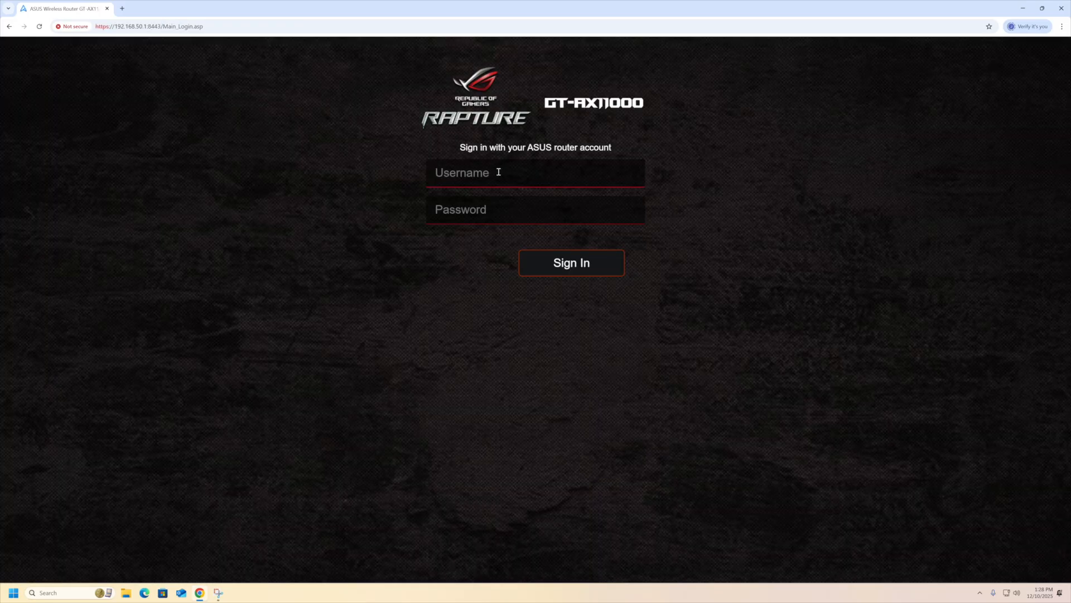
# Sign in as admin with the account password.
pyautogui.write('admin')
pyautogui.press('Tab')
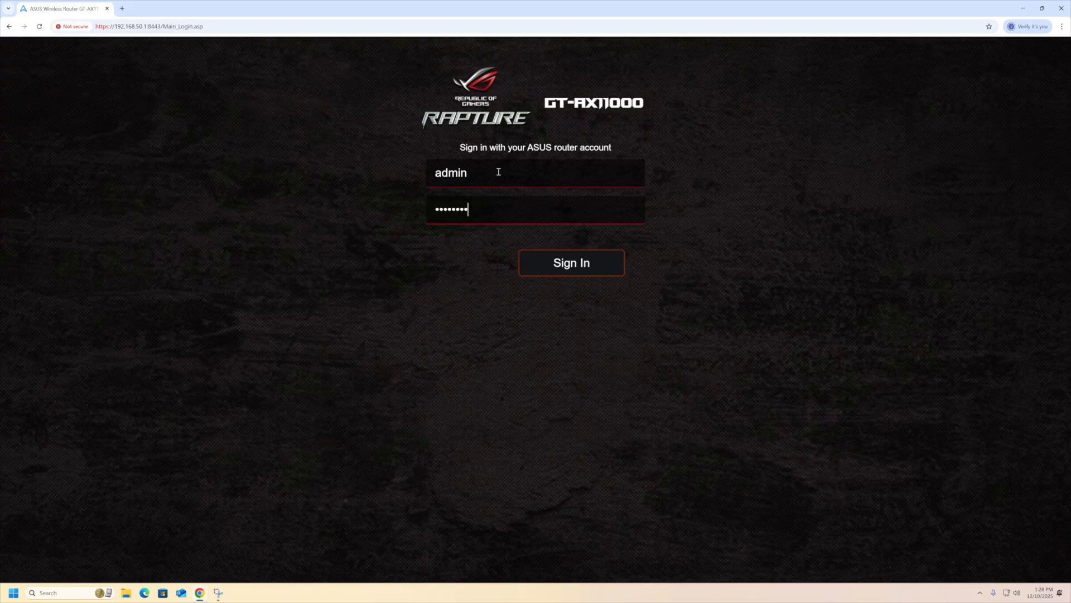
pyautogui.press('Return')
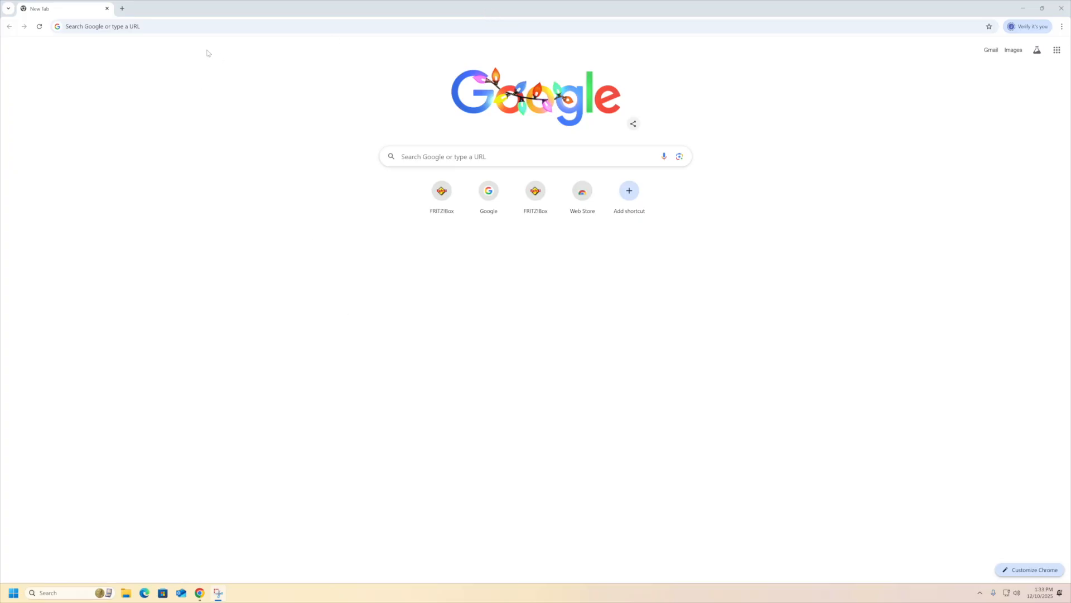
# Load 192.168.50.1 in the new tab and accept the HTTPS switch.
pyautogui.click(163, 28)
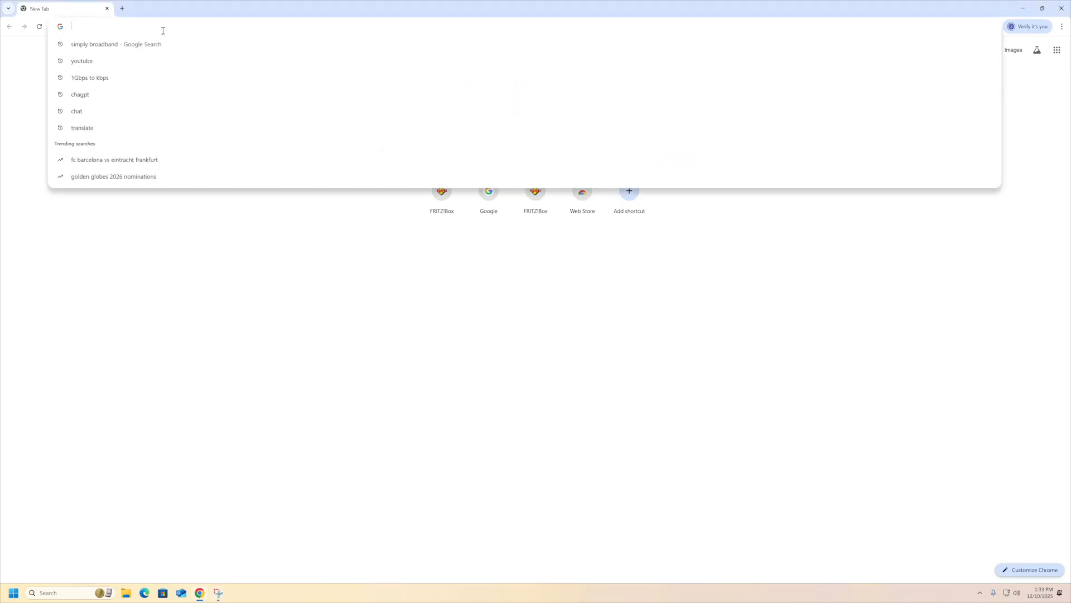
pyautogui.write('192.168.50.1')
pyautogui.press('Return')
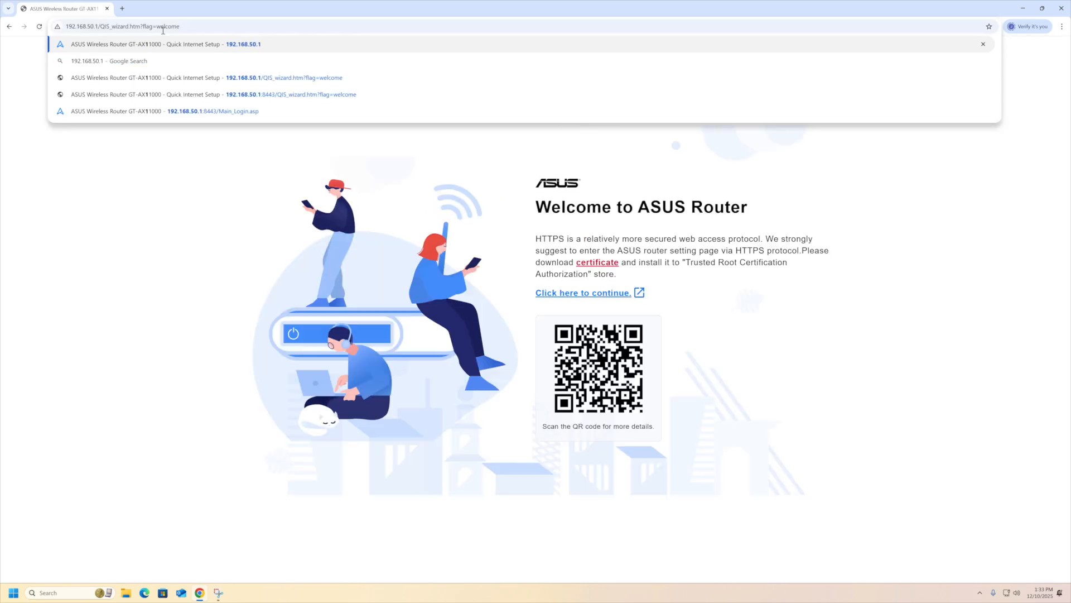
pyautogui.click(584, 294)
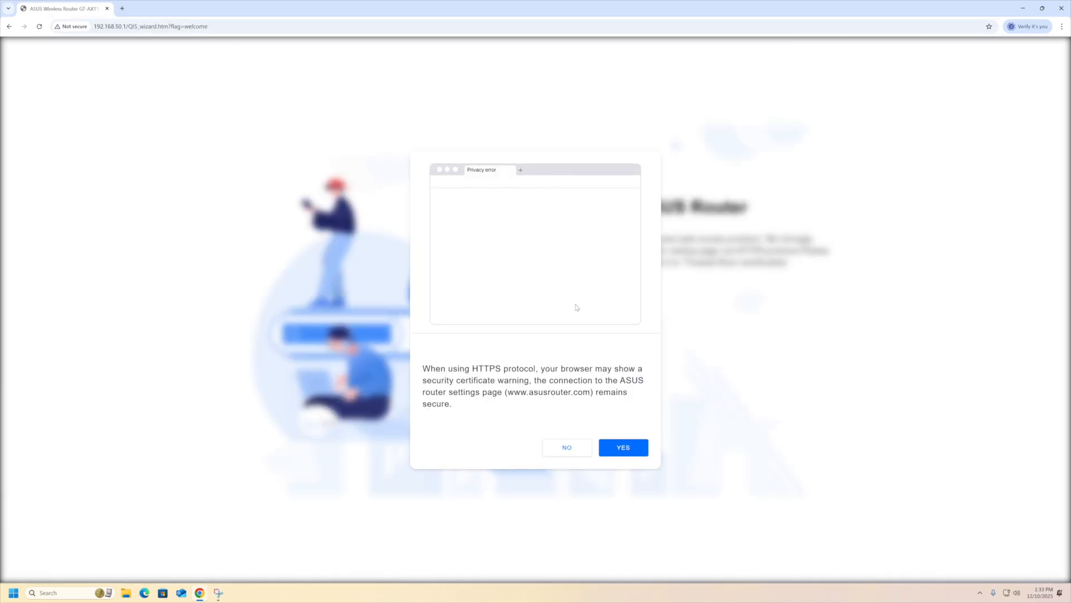
pyautogui.click(622, 448)
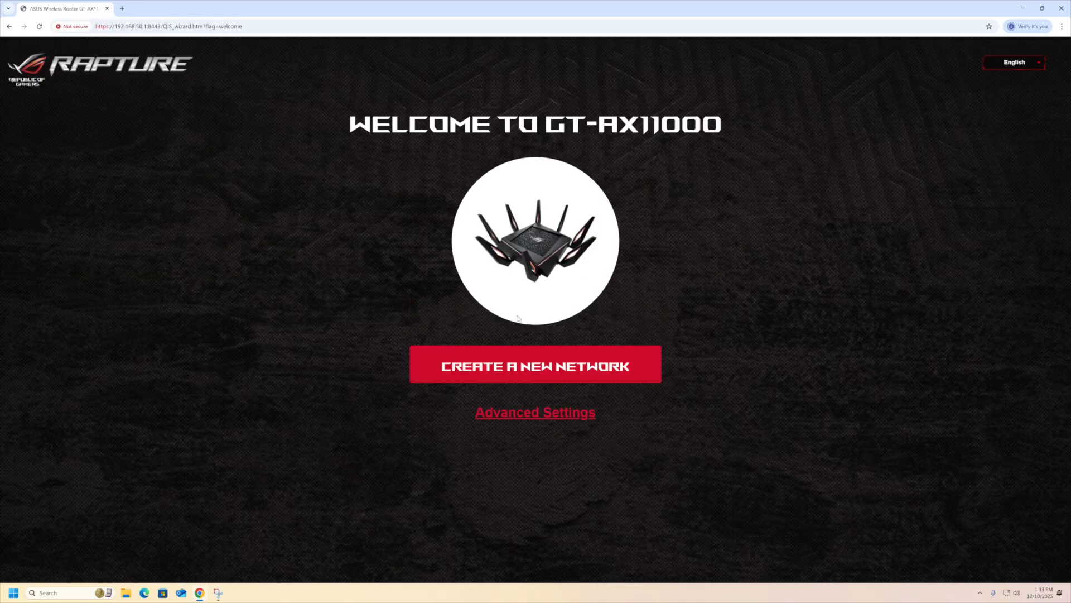
# Start creating a new network and choose to set up the internet connection manually.
pyautogui.click(516, 369)
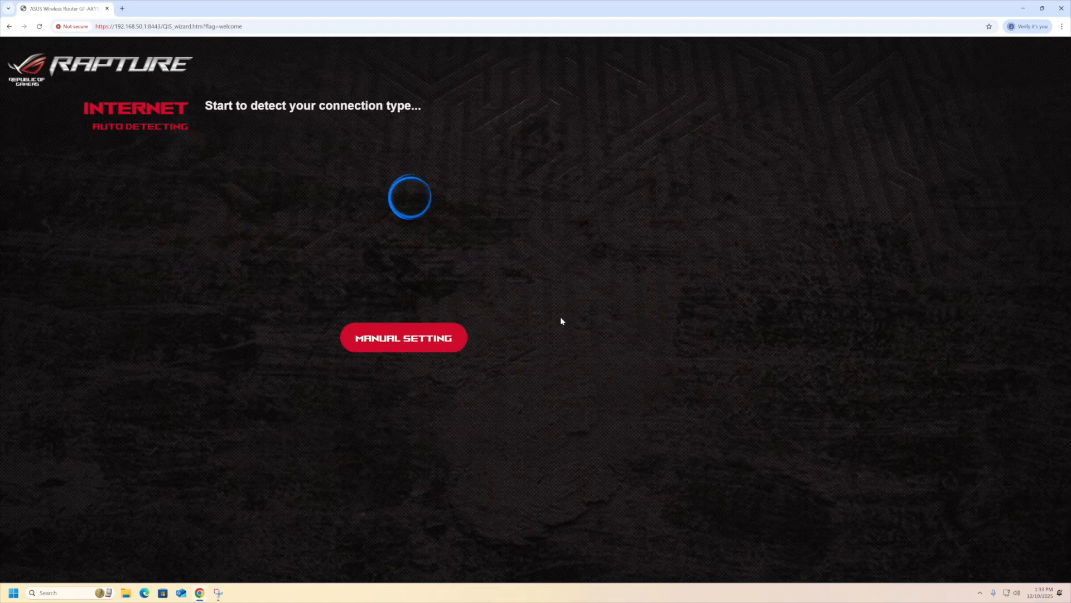
pyautogui.click(453, 338)
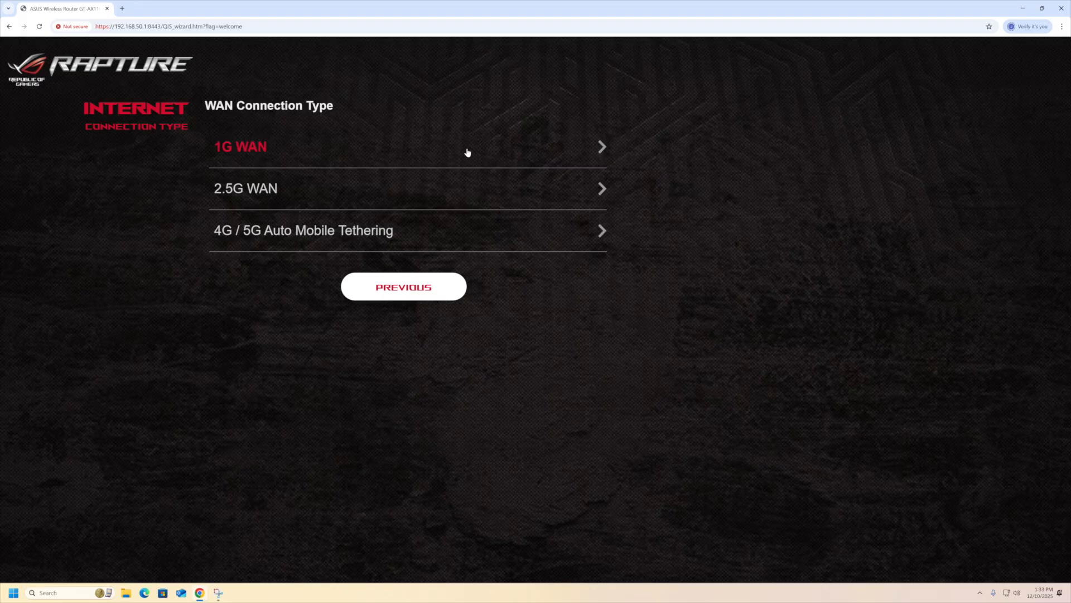
pyautogui.click(434, 294)
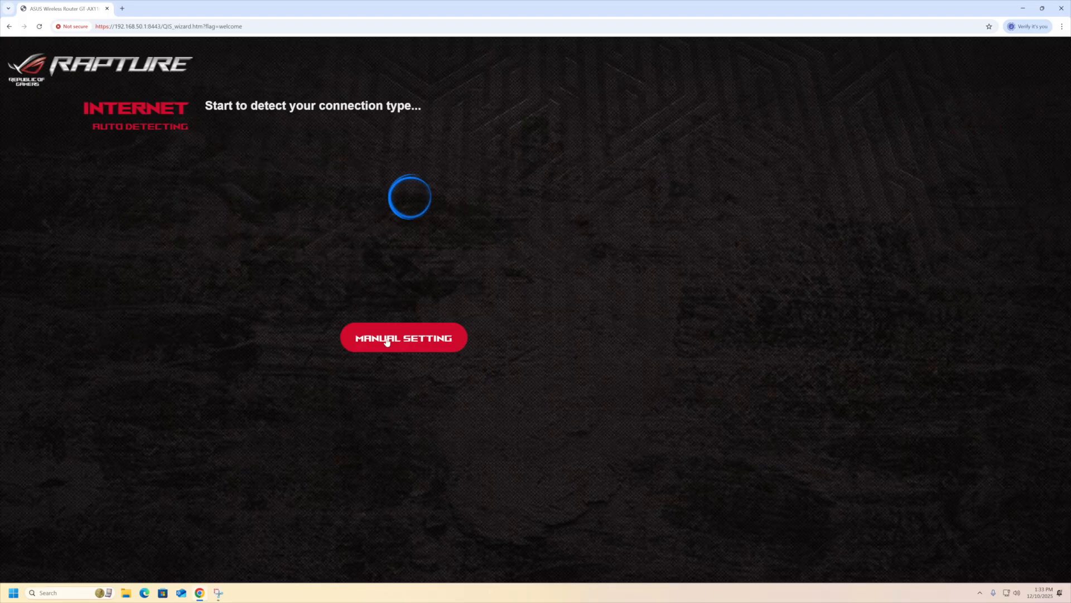
pyautogui.click(411, 341)
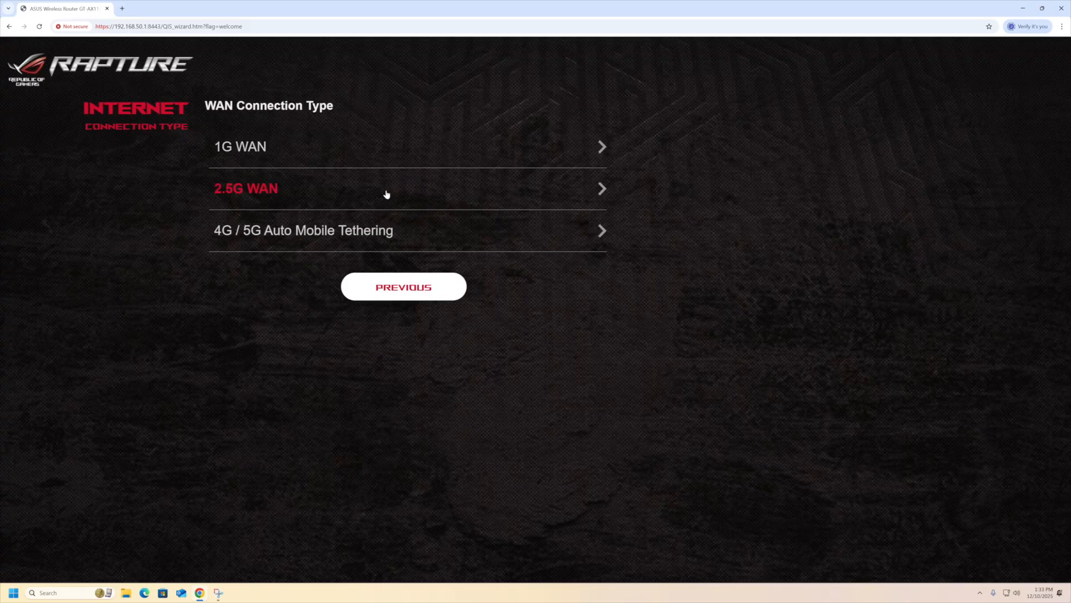
# Use 1G WAN with Automatic IP, ISP profile Manual Setting and Internet VID 10.
pyautogui.click(263, 147)
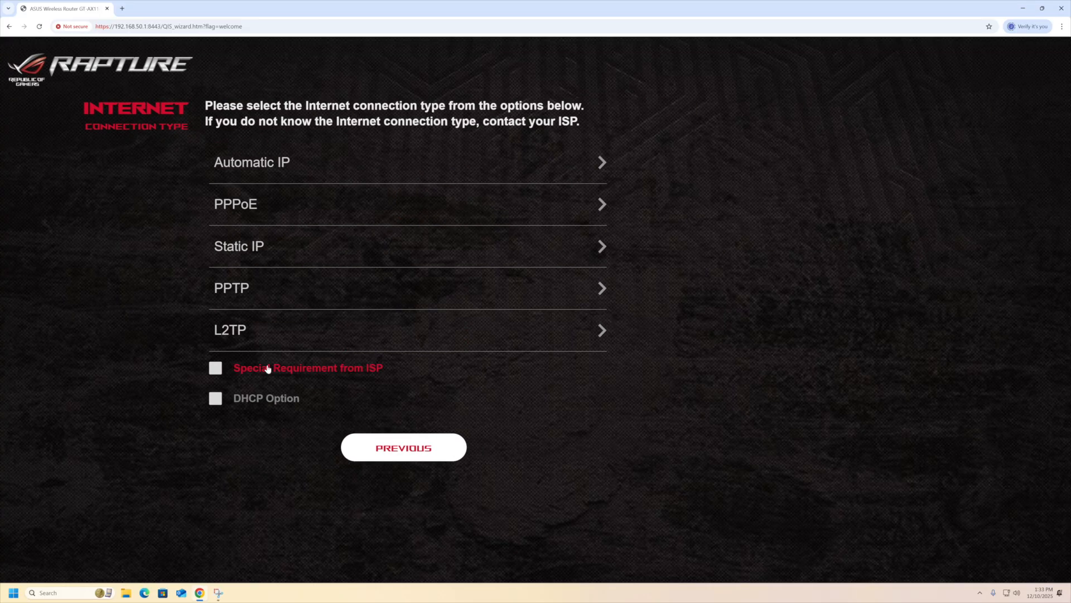
pyautogui.click(268, 369)
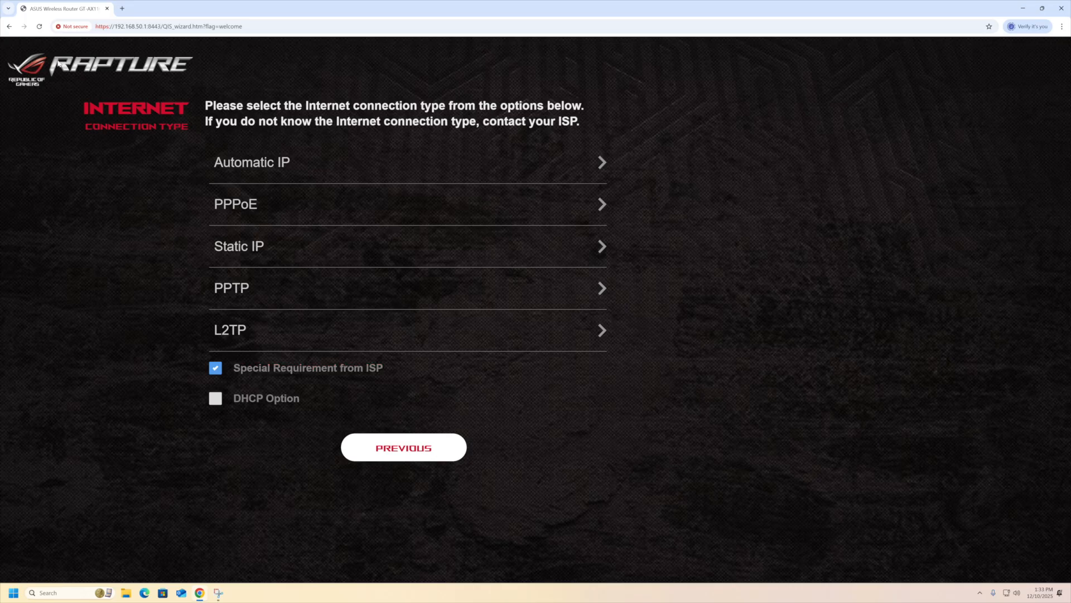
pyautogui.click(313, 162)
pyautogui.click(357, 174)
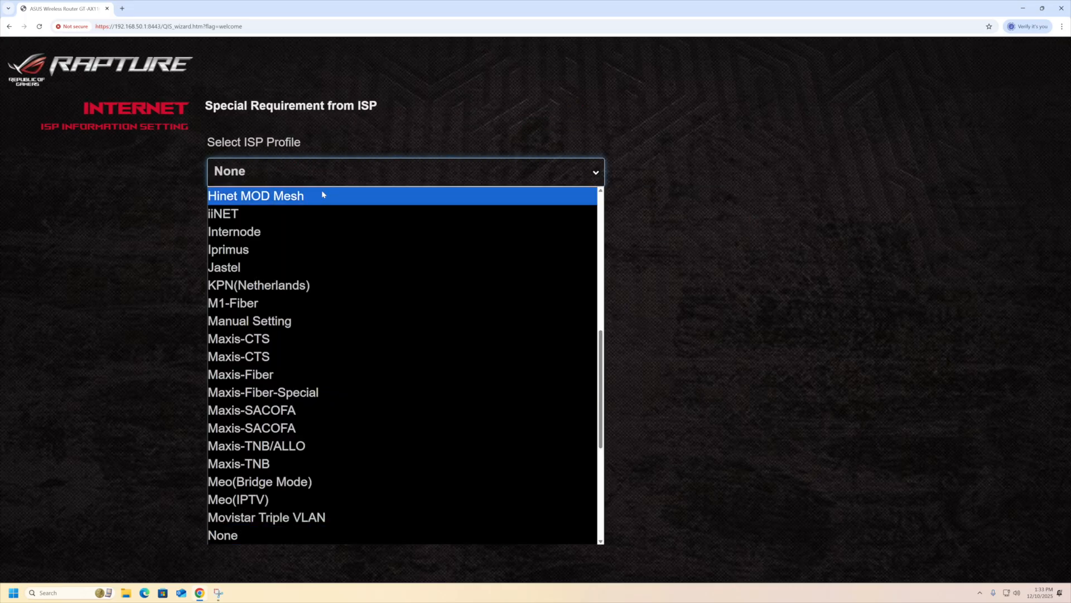
pyautogui.click(299, 319)
pyautogui.click(327, 248)
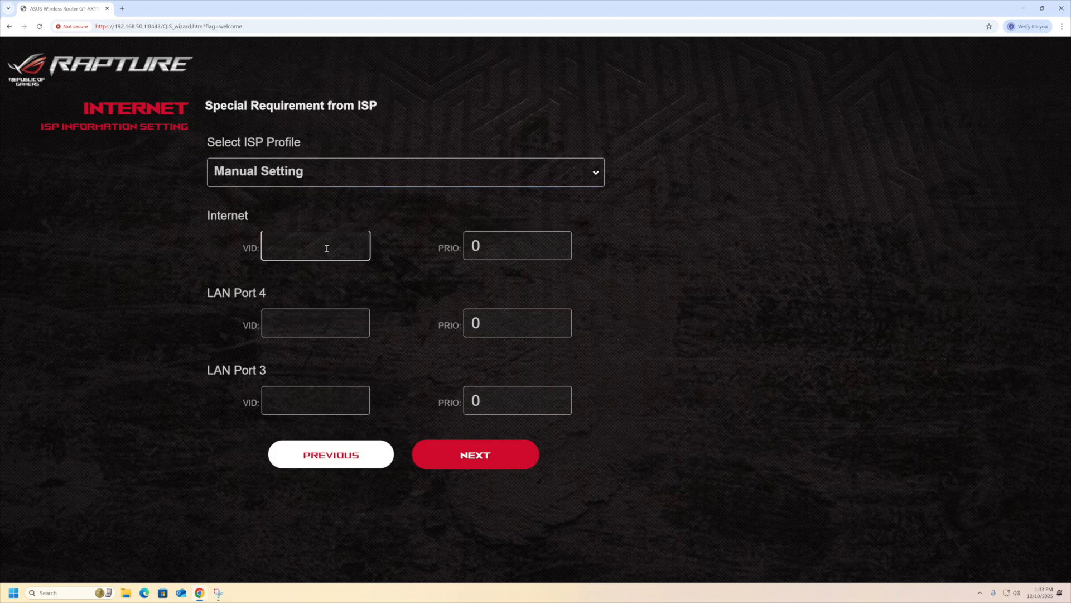
pyautogui.write('10')
pyautogui.click(491, 462)
pyautogui.click(295, 199)
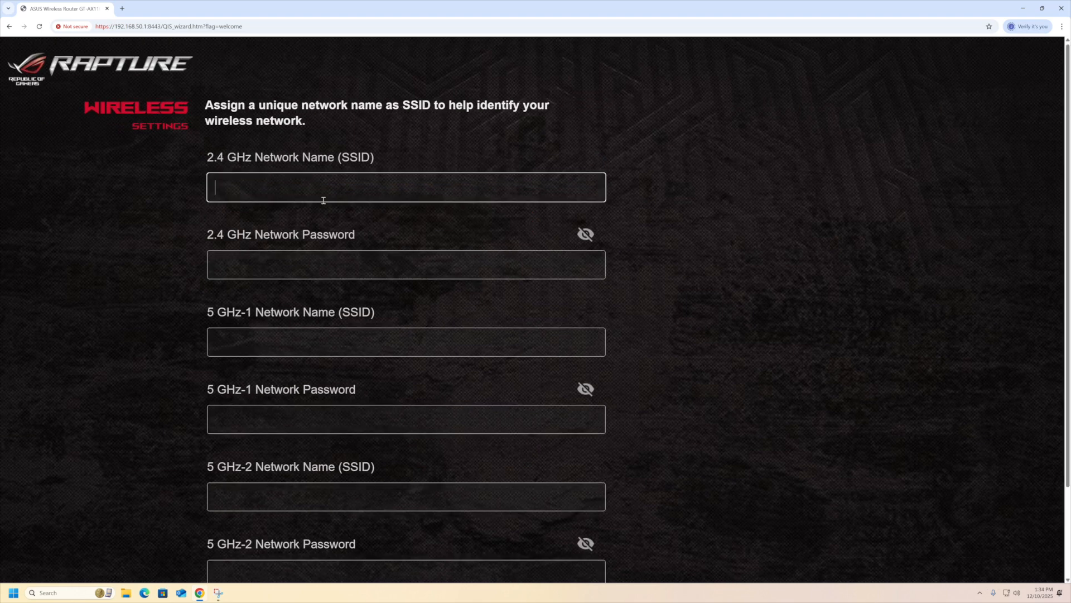
# Merge the 2.4 GHz and 5 GHz bands under the single network name 'New Wifi'.
pyautogui.scroll(-2, 323, 200)
pyautogui.click(273, 493)
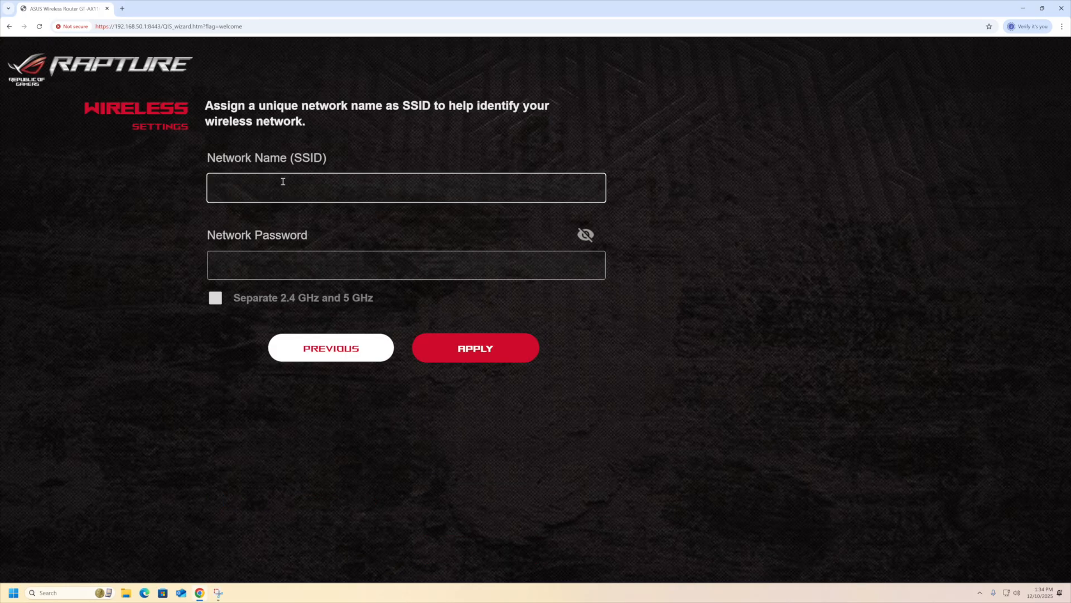
pyautogui.write('New Wifi')
# Enter a strong Wi-Fi password and reveal it to verify the entry.
pyautogui.click(332, 271)
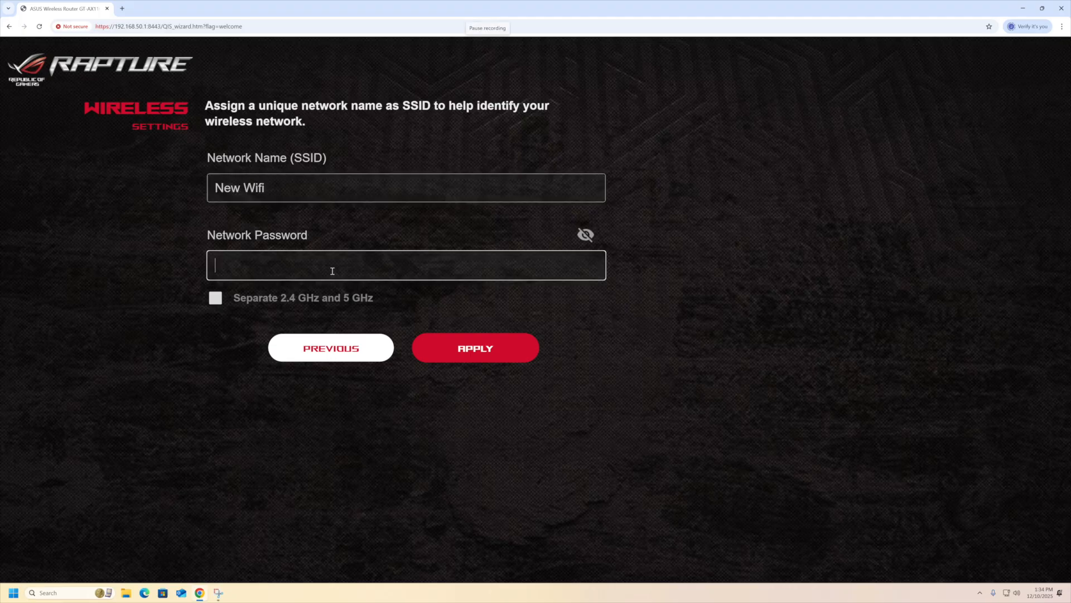
pyautogui.write('•••')
pyautogui.press('BackSpace')
pyautogui.press('BackSpace')
pyautogui.press('BackSpace')
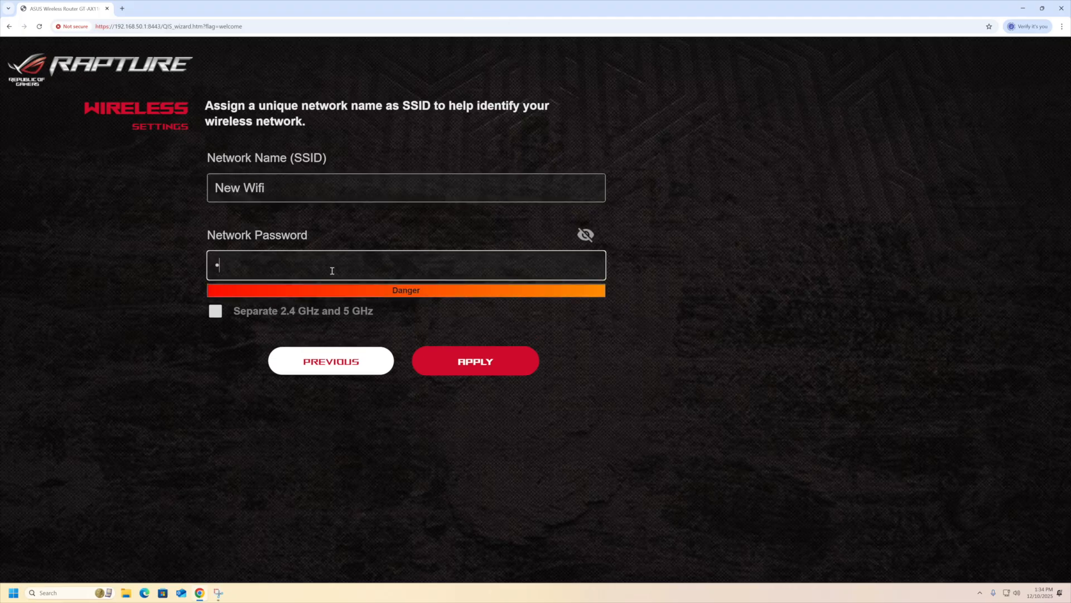
pyautogui.write('•••••••••••')
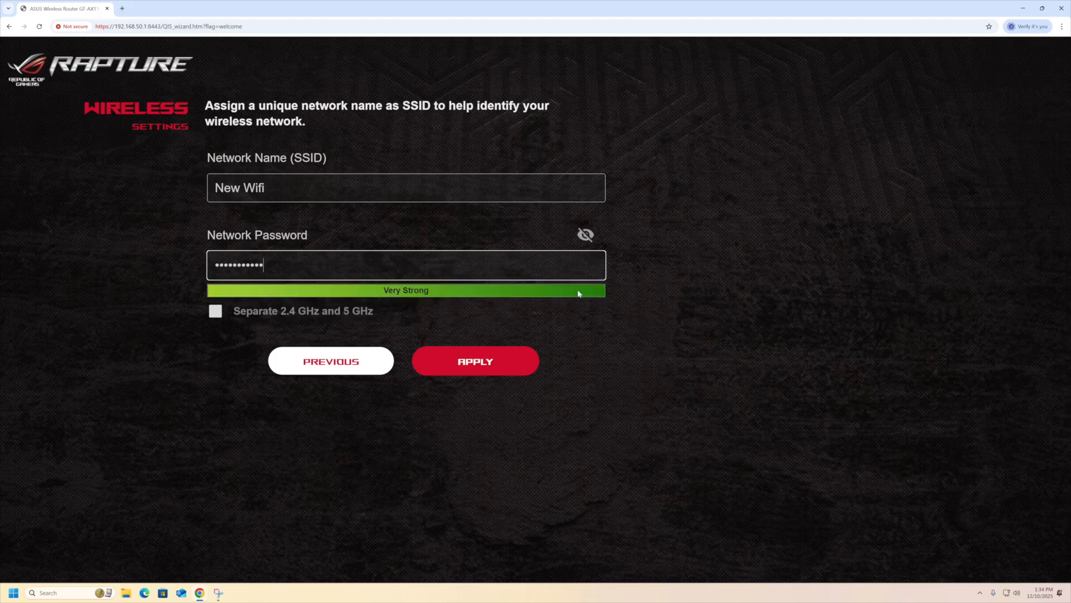
pyautogui.click(586, 234)
# Apply the wireless settings, then enter login name admin and the password twice.
pyautogui.click(501, 367)
pyautogui.click(367, 238)
pyautogui.write('admin')
pyautogui.press('Tab')
pyautogui.write('•••••••••••')
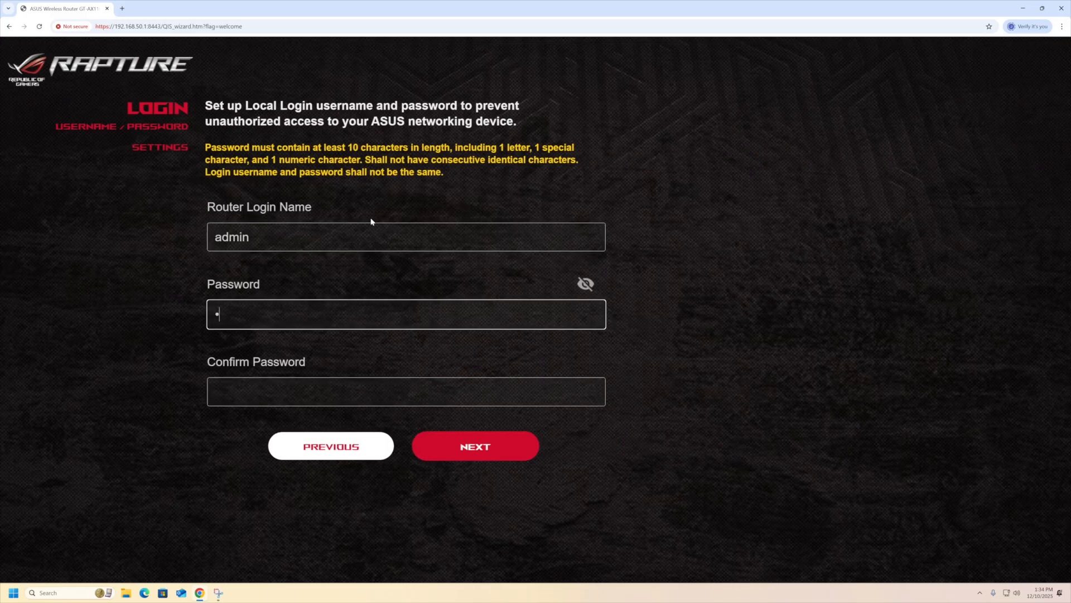
pyautogui.press('Tab')
pyautogui.write('•')
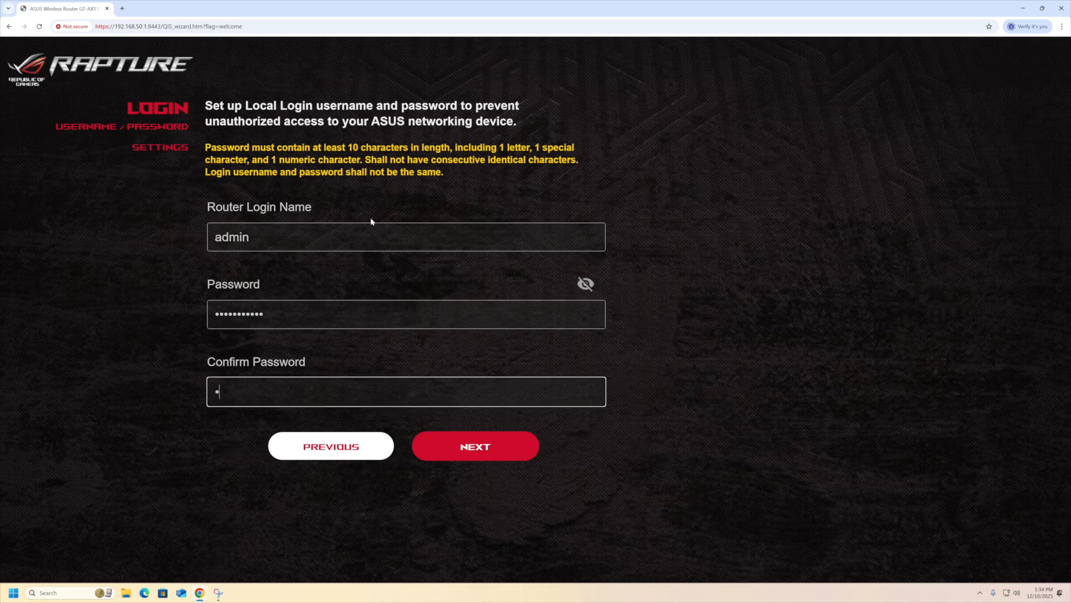
pyautogui.write('••••••••••')
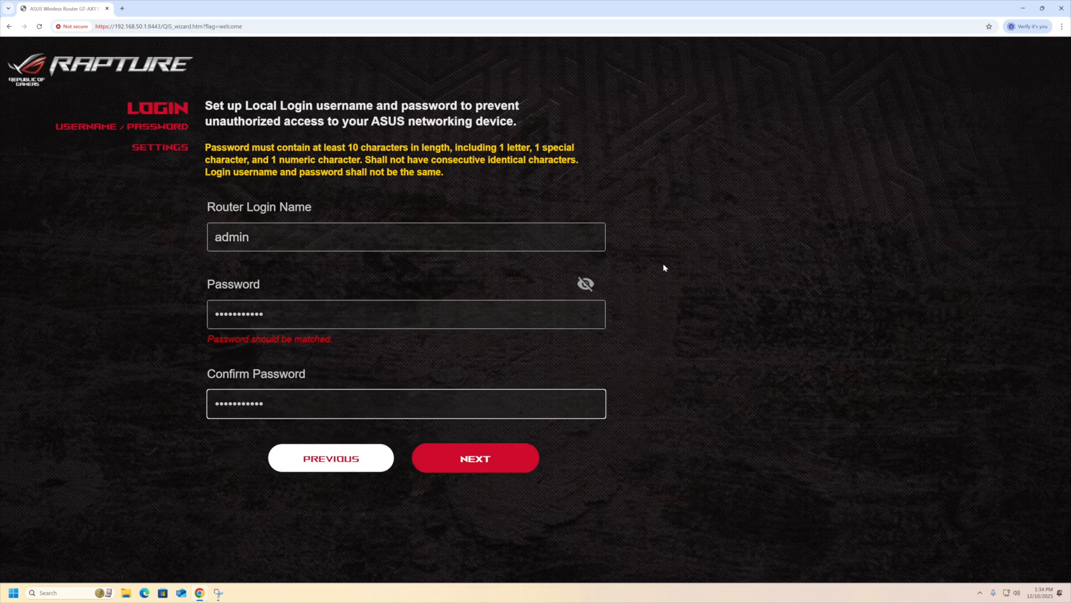
# Fix the confirmation password's first letter to uppercase P and finish the login step.
pyautogui.click(586, 284)
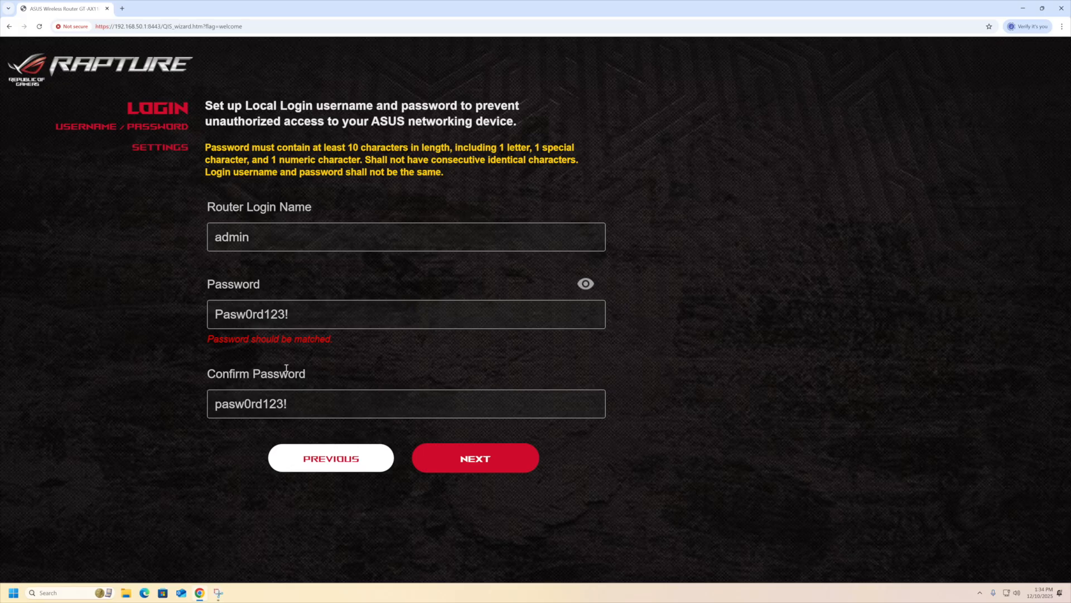
pyautogui.click(225, 404)
pyautogui.press('BackSpace')
pyautogui.write('P')
pyautogui.click(454, 453)
pyautogui.click(491, 460)
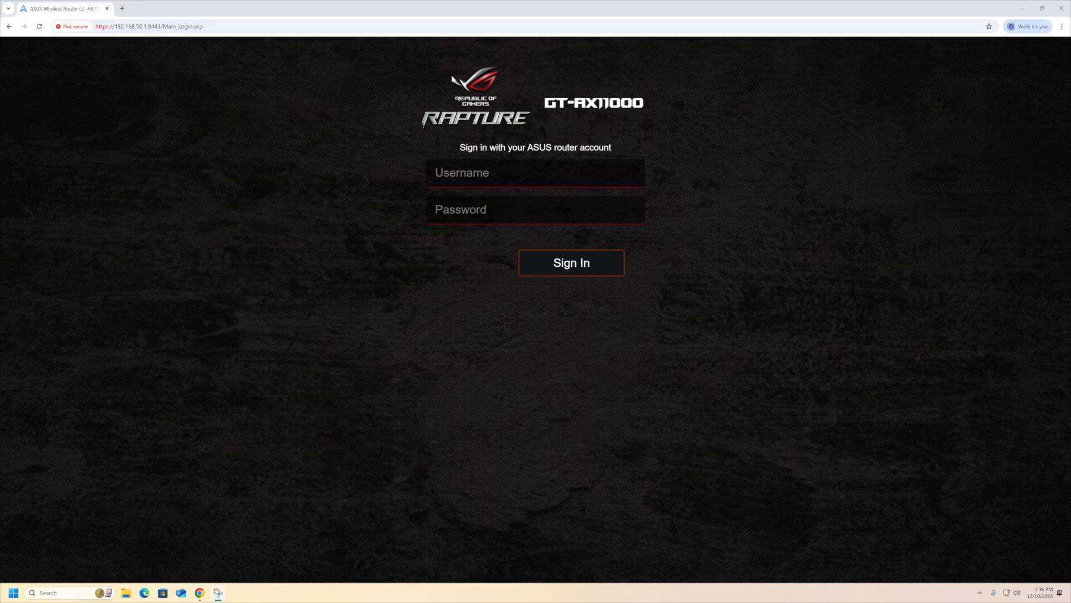
# Sign in with the admin account and go to the WAN settings under Advanced Settings.
pyautogui.click(509, 170)
pyautogui.write('admin')
pyautogui.press('Tab')
pyautogui.write('•••••••••••')
pyautogui.press('Return')
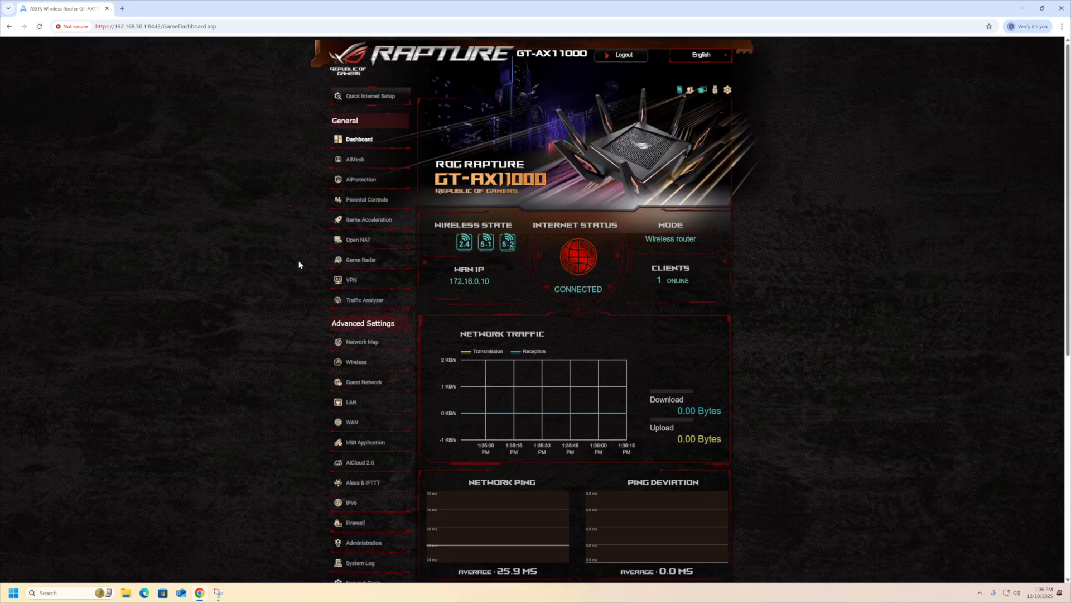
pyautogui.scroll(-1, 299, 265)
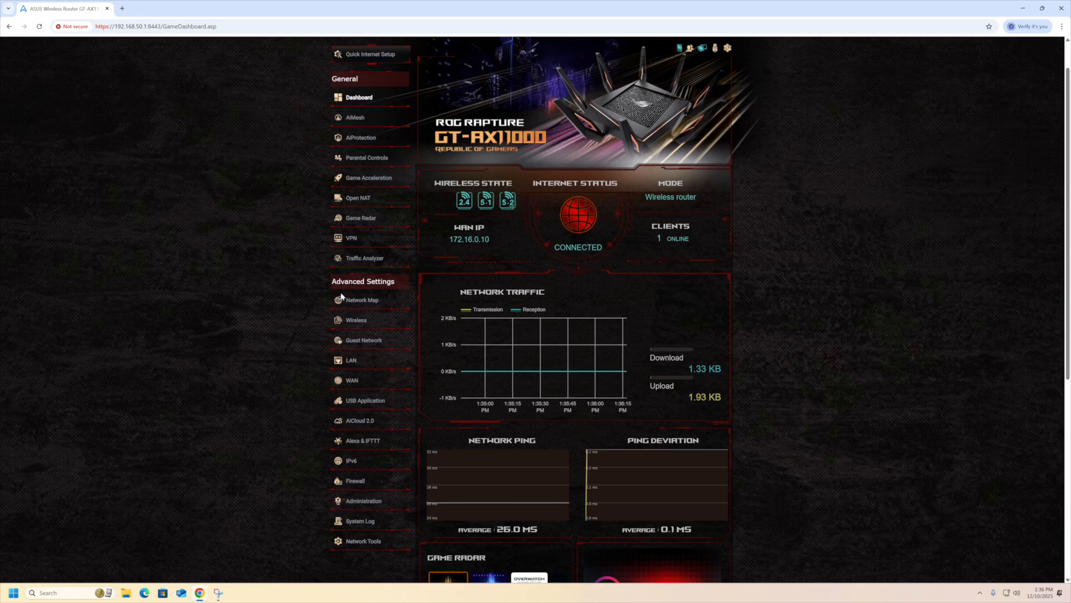
pyautogui.click(364, 382)
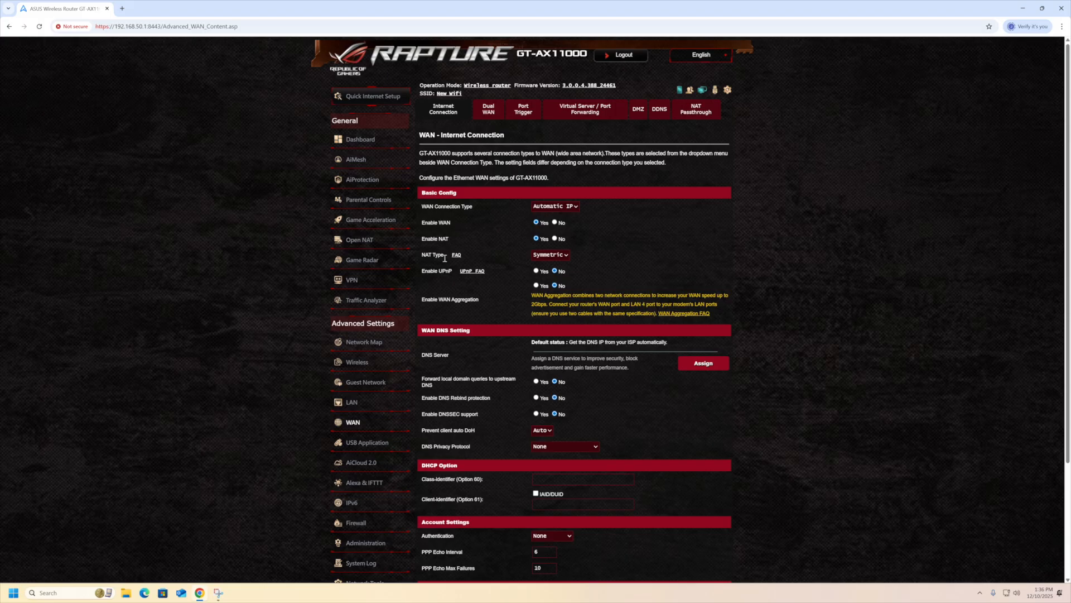
# Switch the WAN NAT Type from Symmetric to Fullcone and apply the settings.
pyautogui.click(551, 255)
pyautogui.click(549, 275)
pyautogui.scroll(-1, 464, 313)
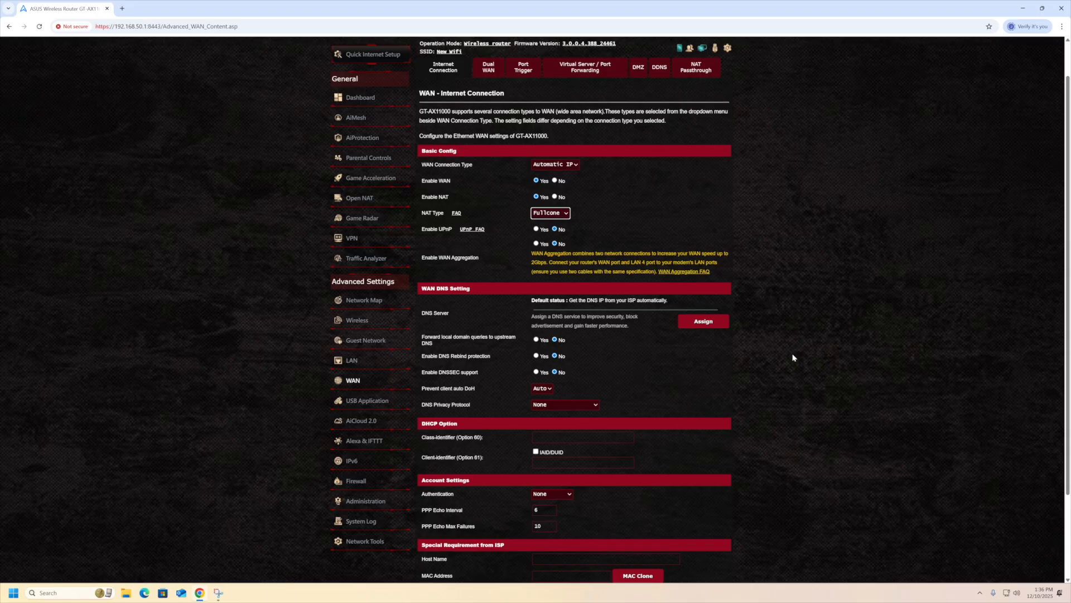
pyautogui.scroll(-3, 790, 352)
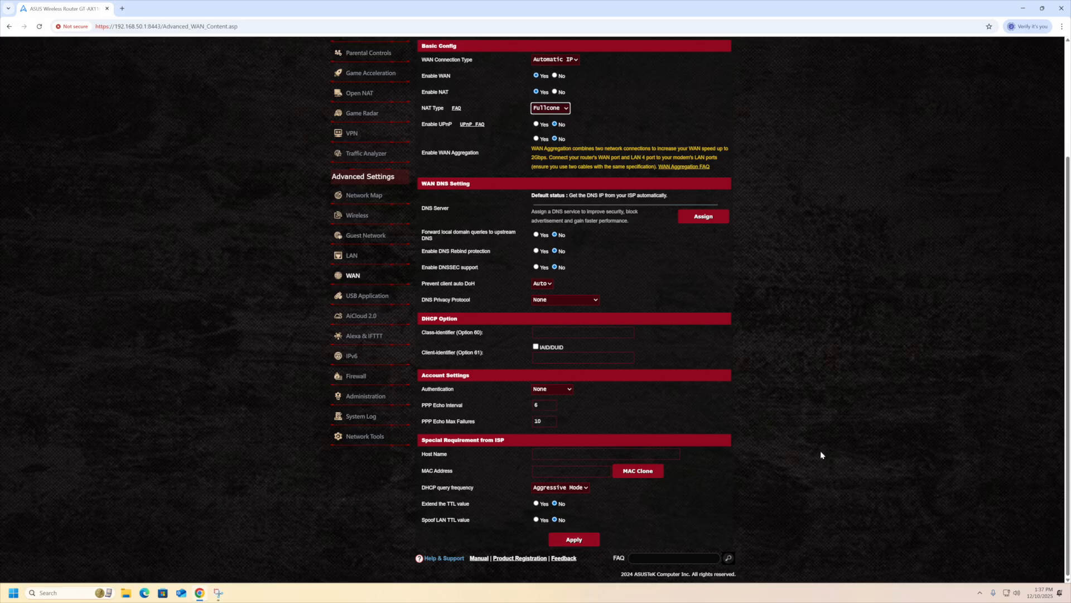
pyautogui.click(574, 539)
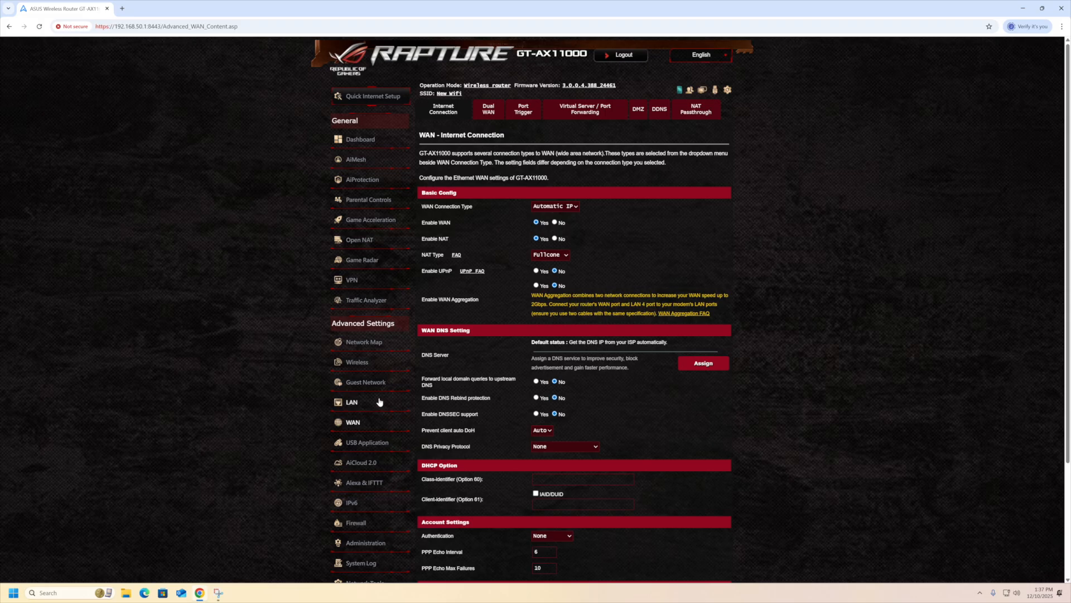
# Confirm the LAN IPTV tab shows Internet VID 10, then return to the Game Dashboard.
pyautogui.click(356, 406)
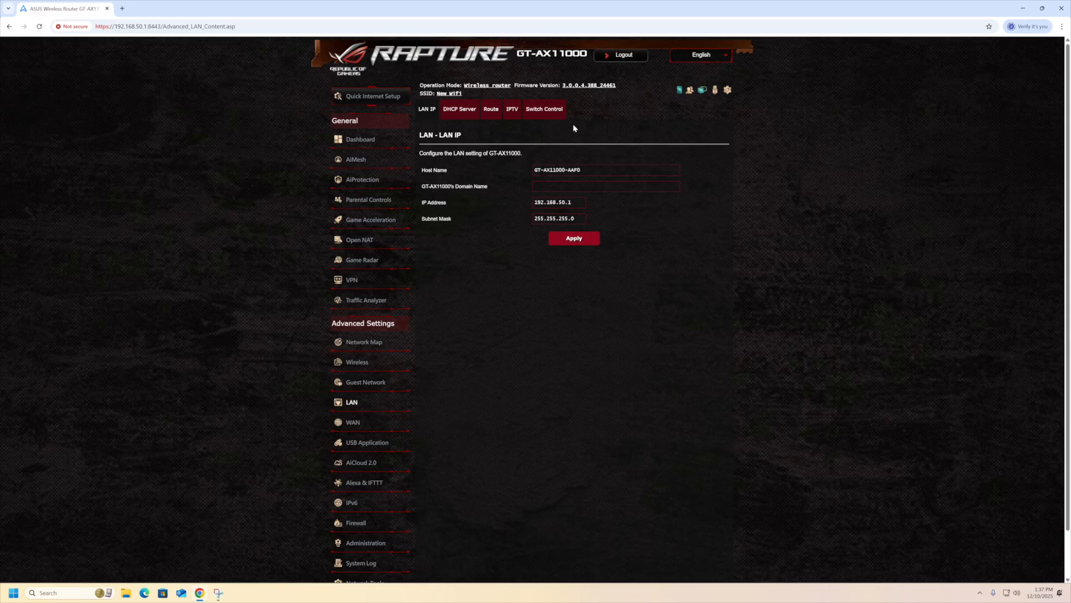
pyautogui.click(511, 110)
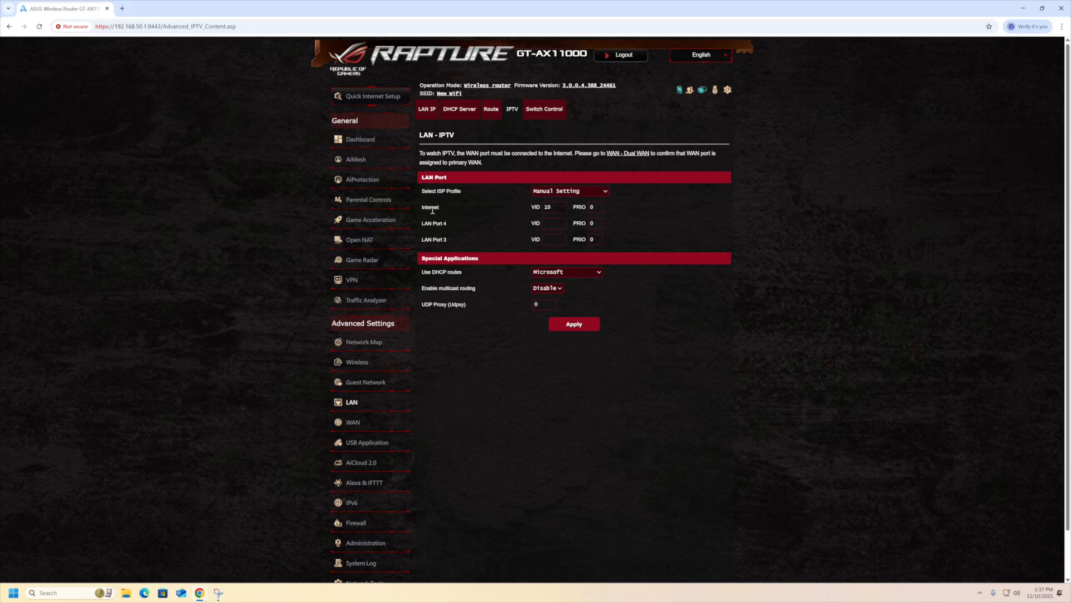
pyautogui.click(556, 207)
pyautogui.click(695, 206)
pyautogui.click(379, 139)
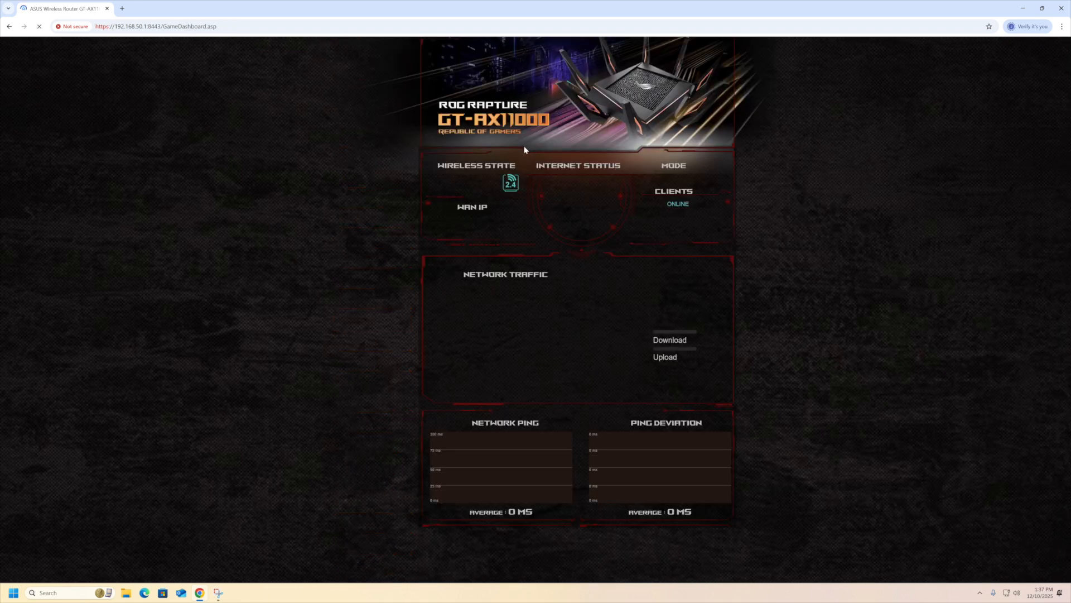